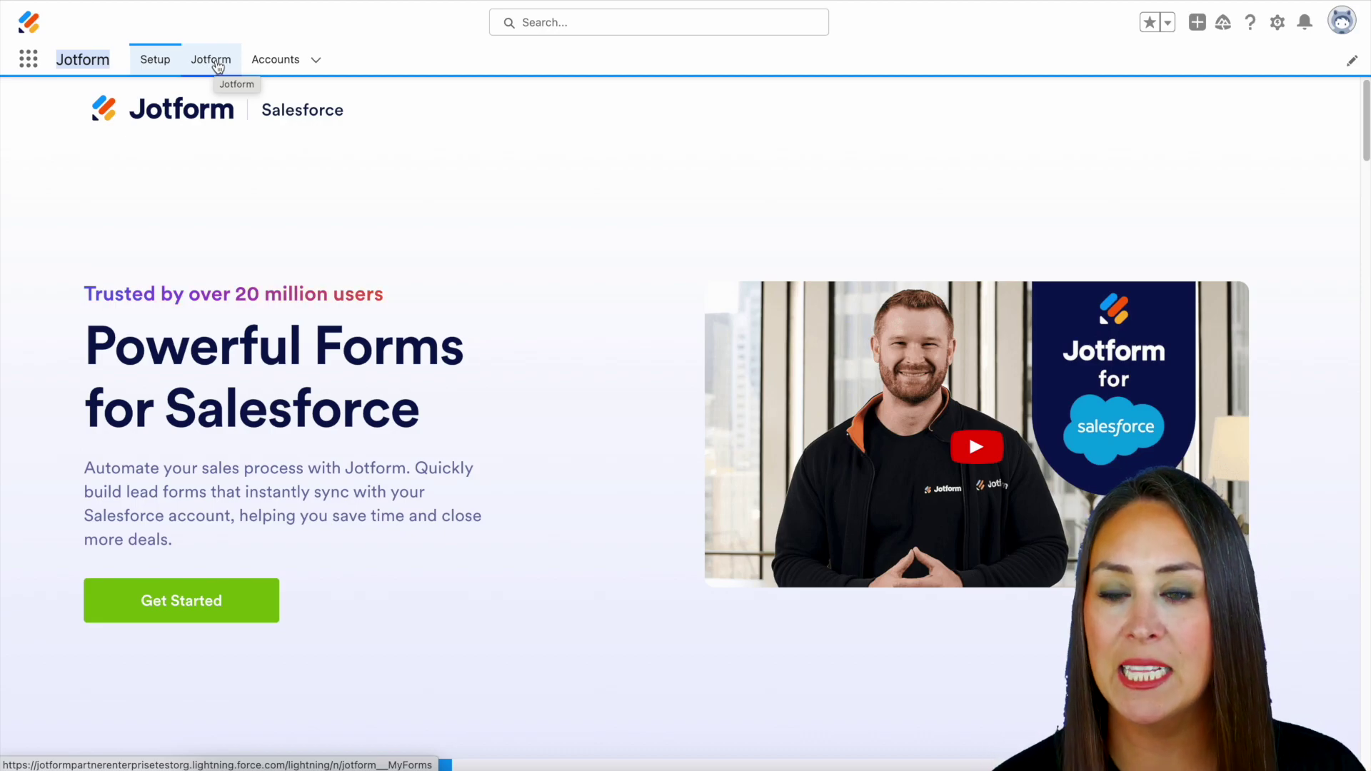
# Go to the Jotform list of forms and start creating a new form.
pyautogui.click(218, 67)
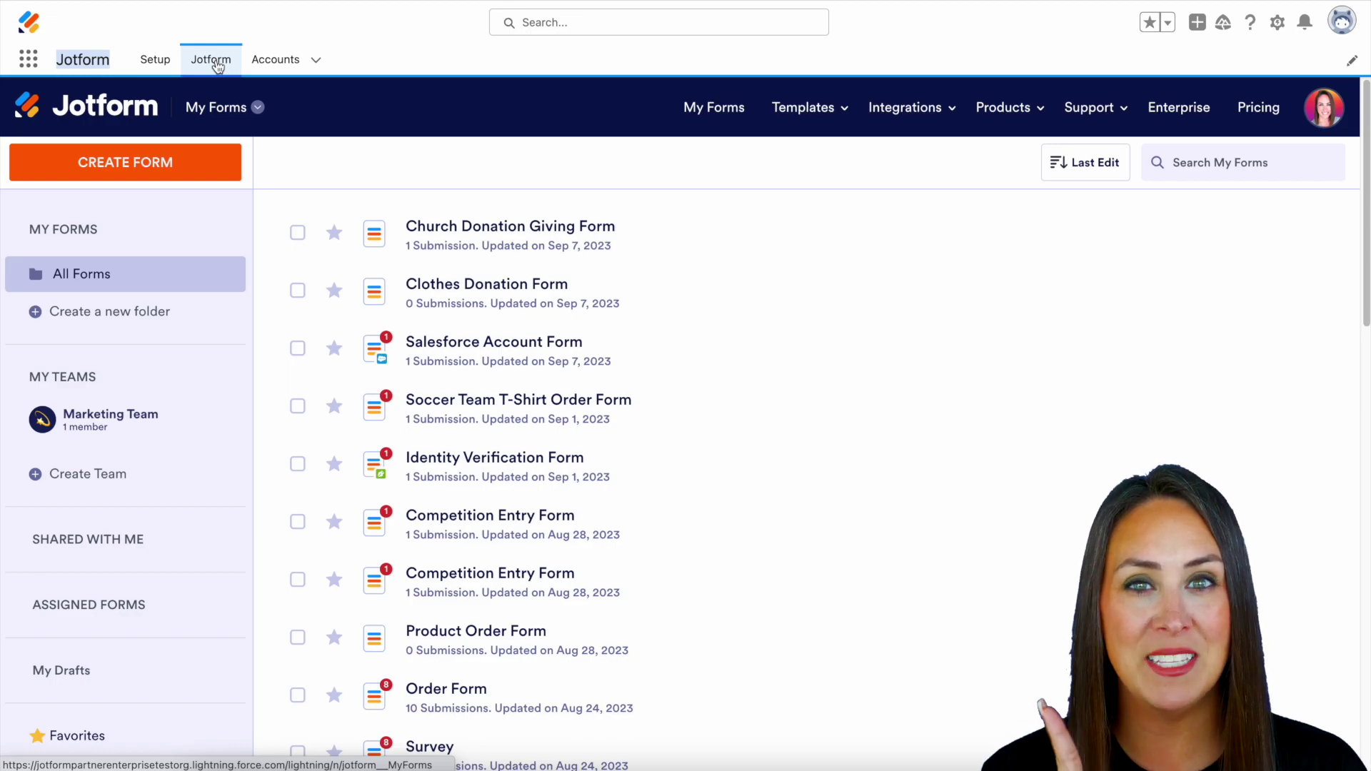
pyautogui.click(105, 170)
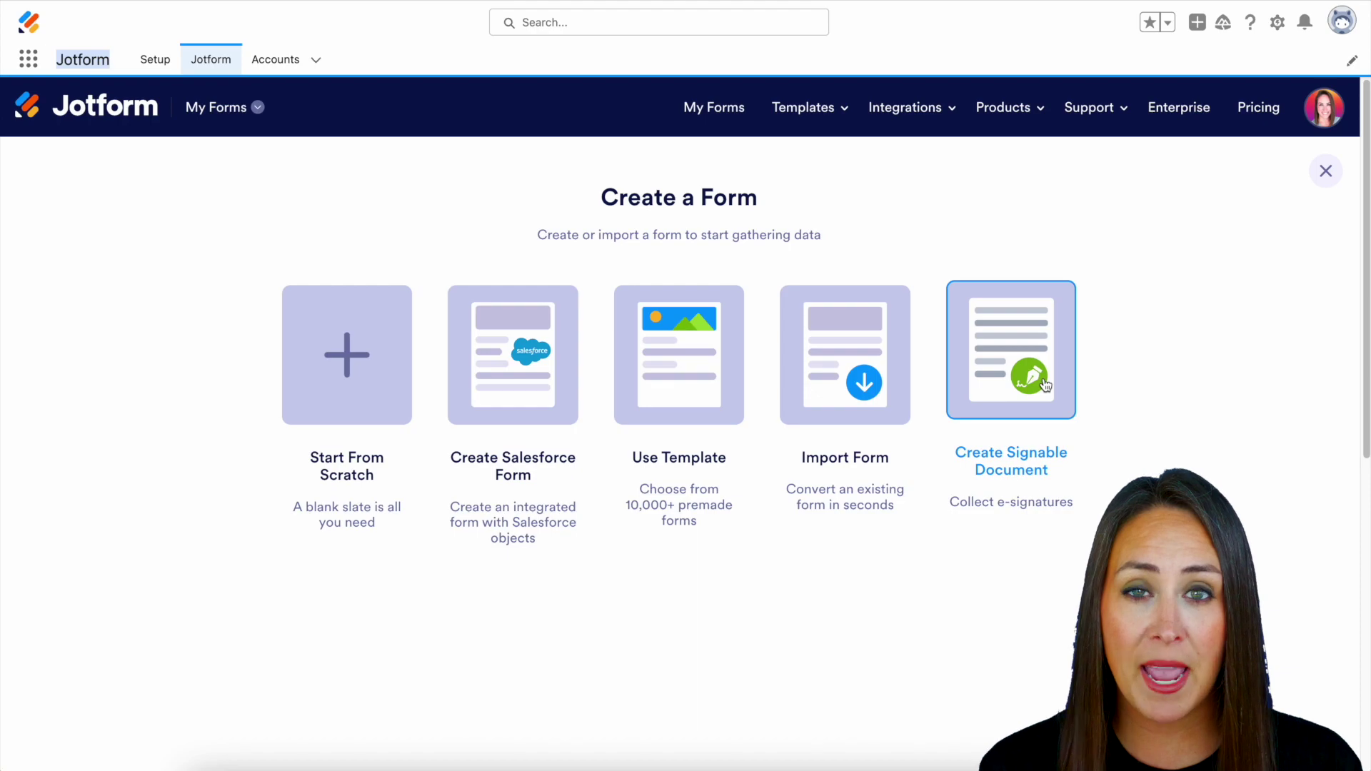
# Start a Salesforce form based on the Account object.
pyautogui.click(535, 364)
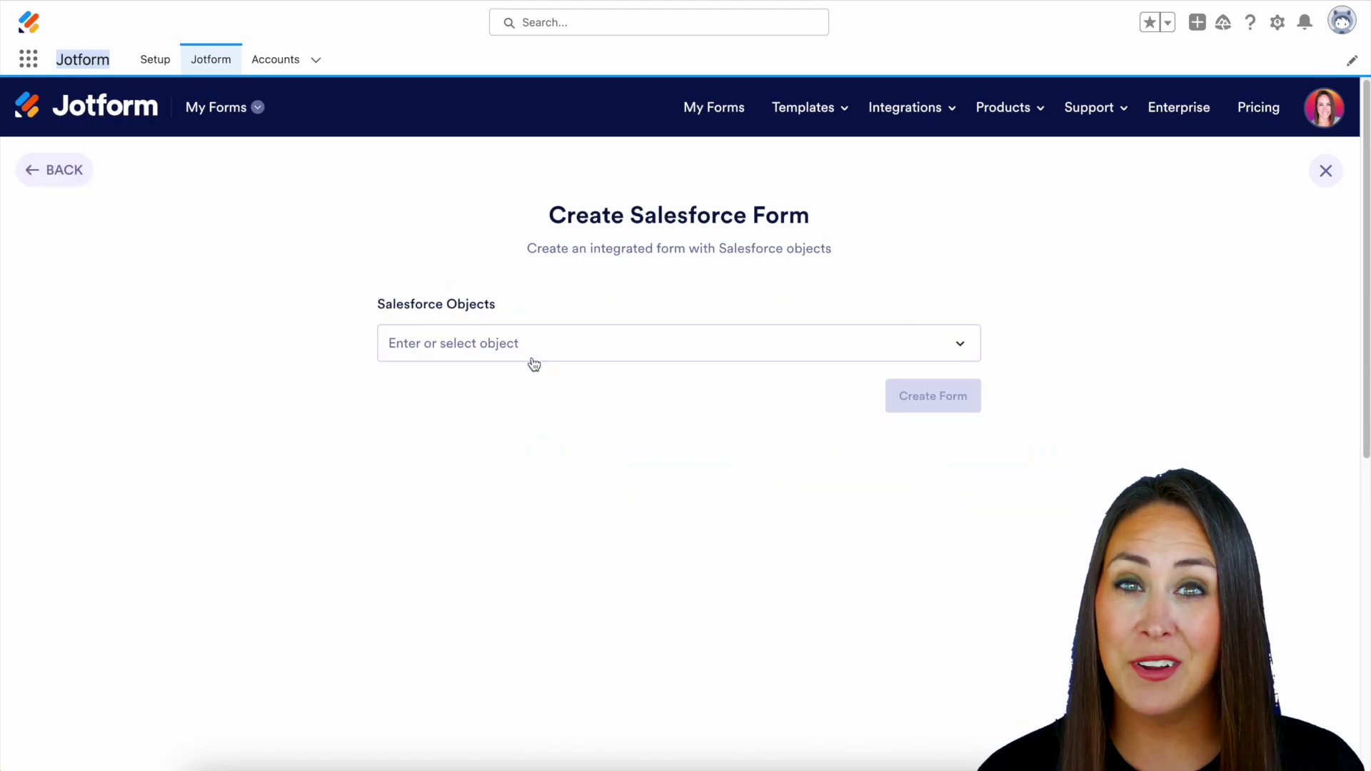
pyautogui.click(539, 351)
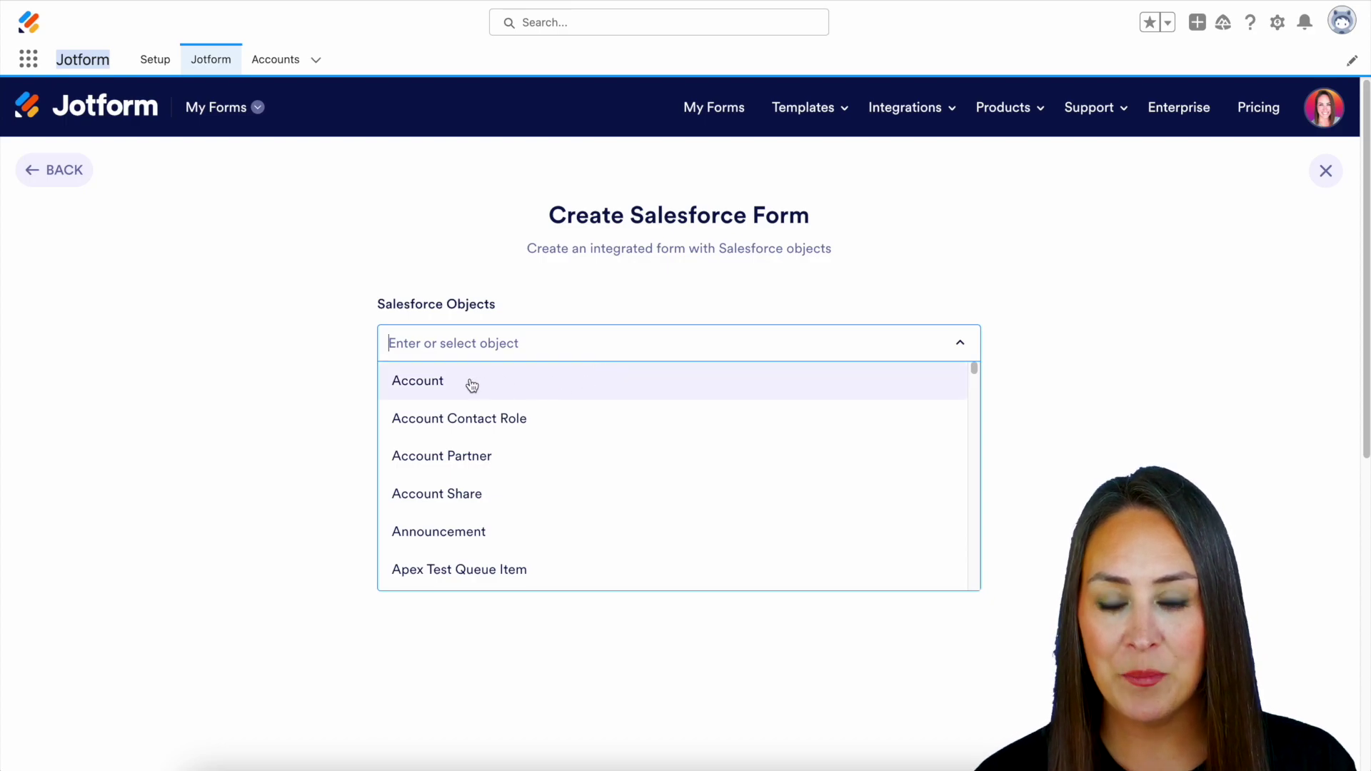
pyautogui.click(440, 384)
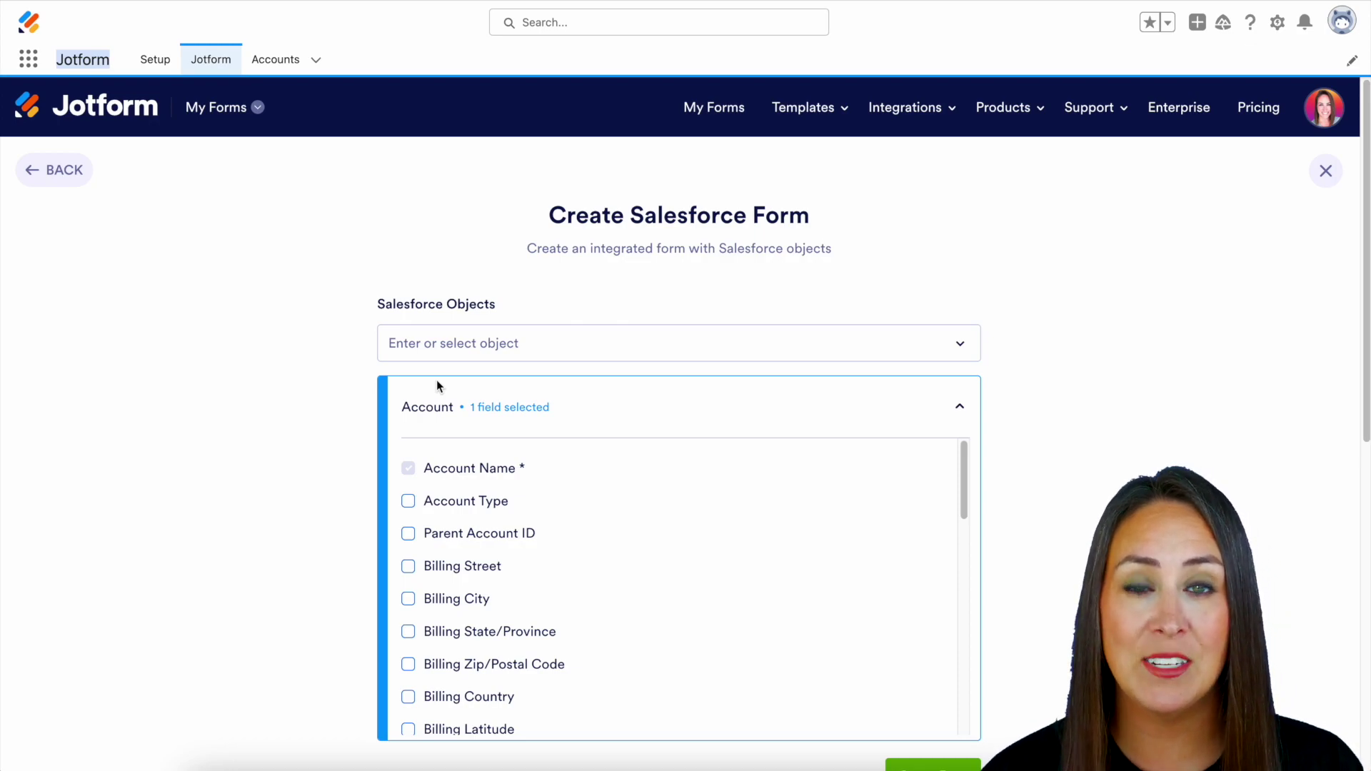
# Include Account Phone and Website fields and generate the Salesforce Account Form.
pyautogui.scroll(-1, 357, 458)
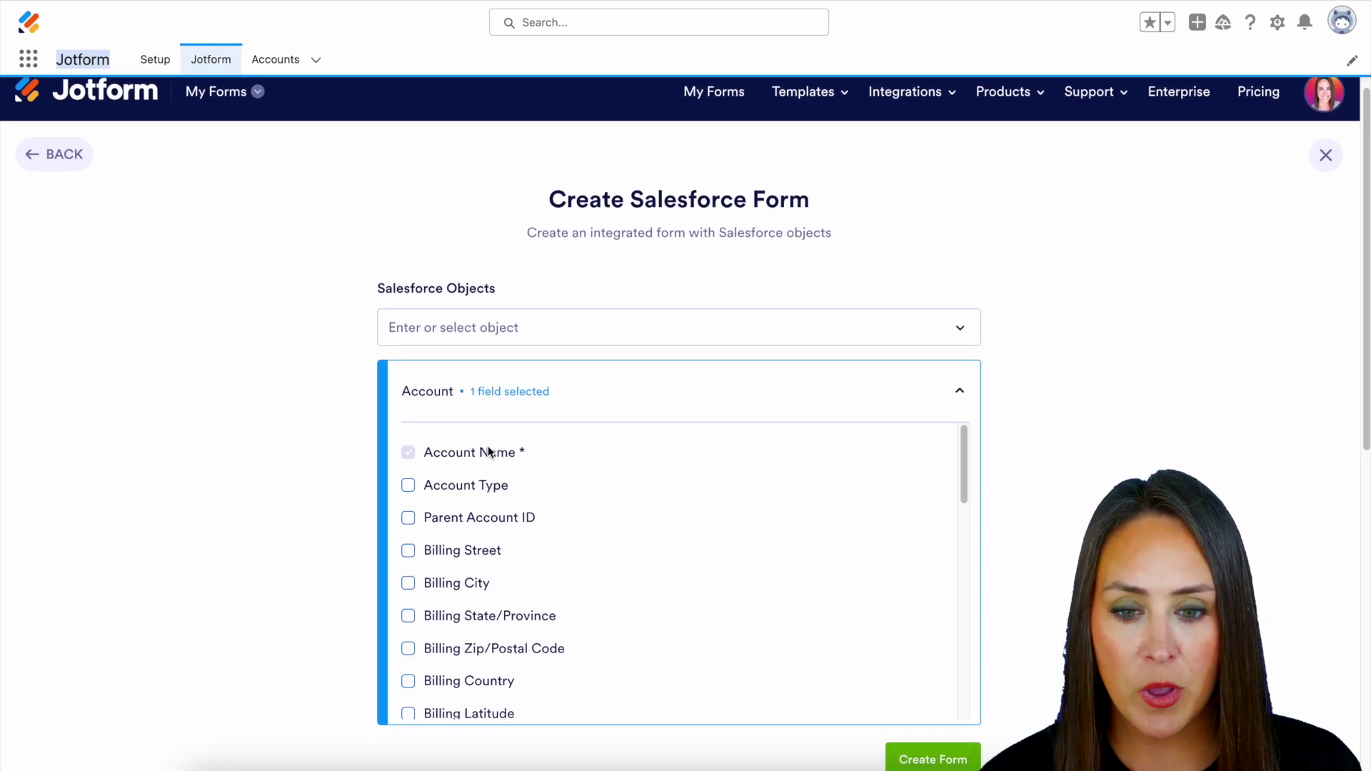
pyautogui.scroll(-5, 667, 486)
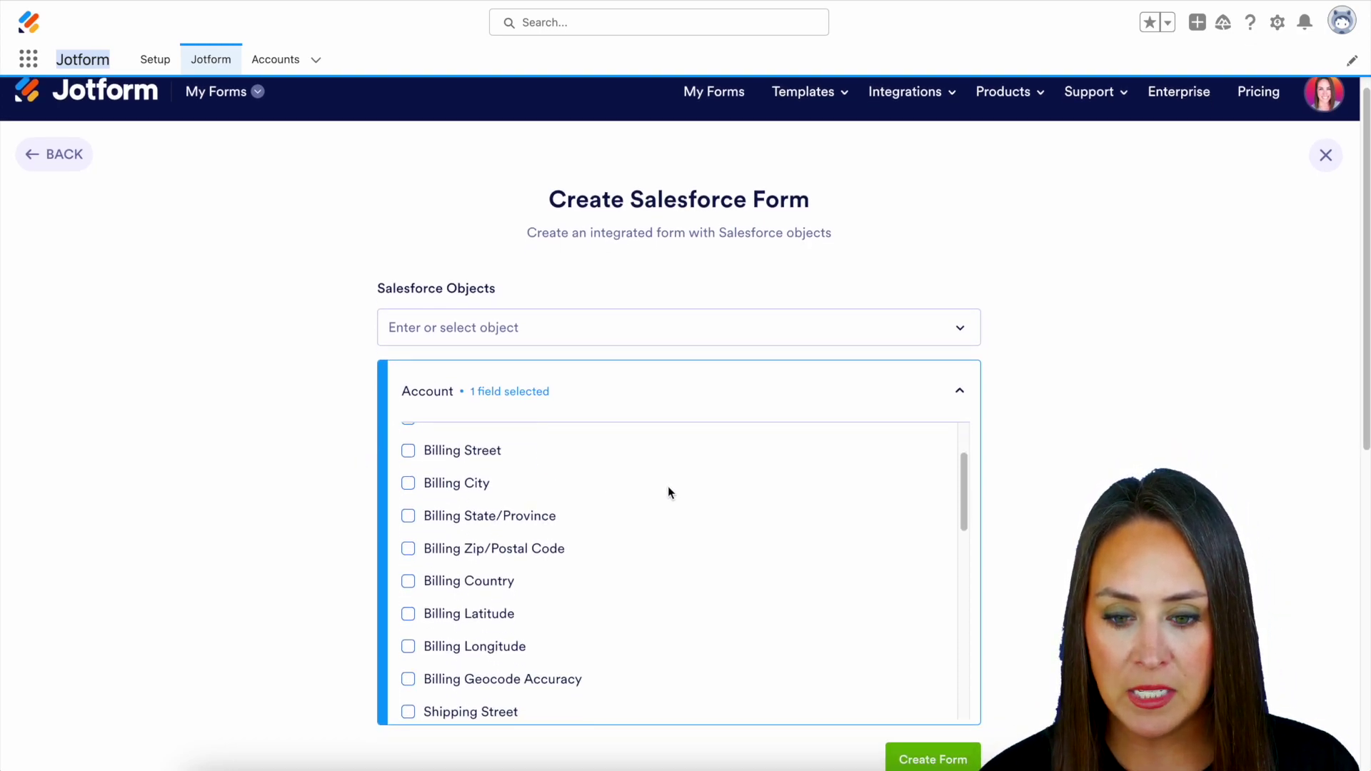
pyautogui.scroll(-9, 668, 489)
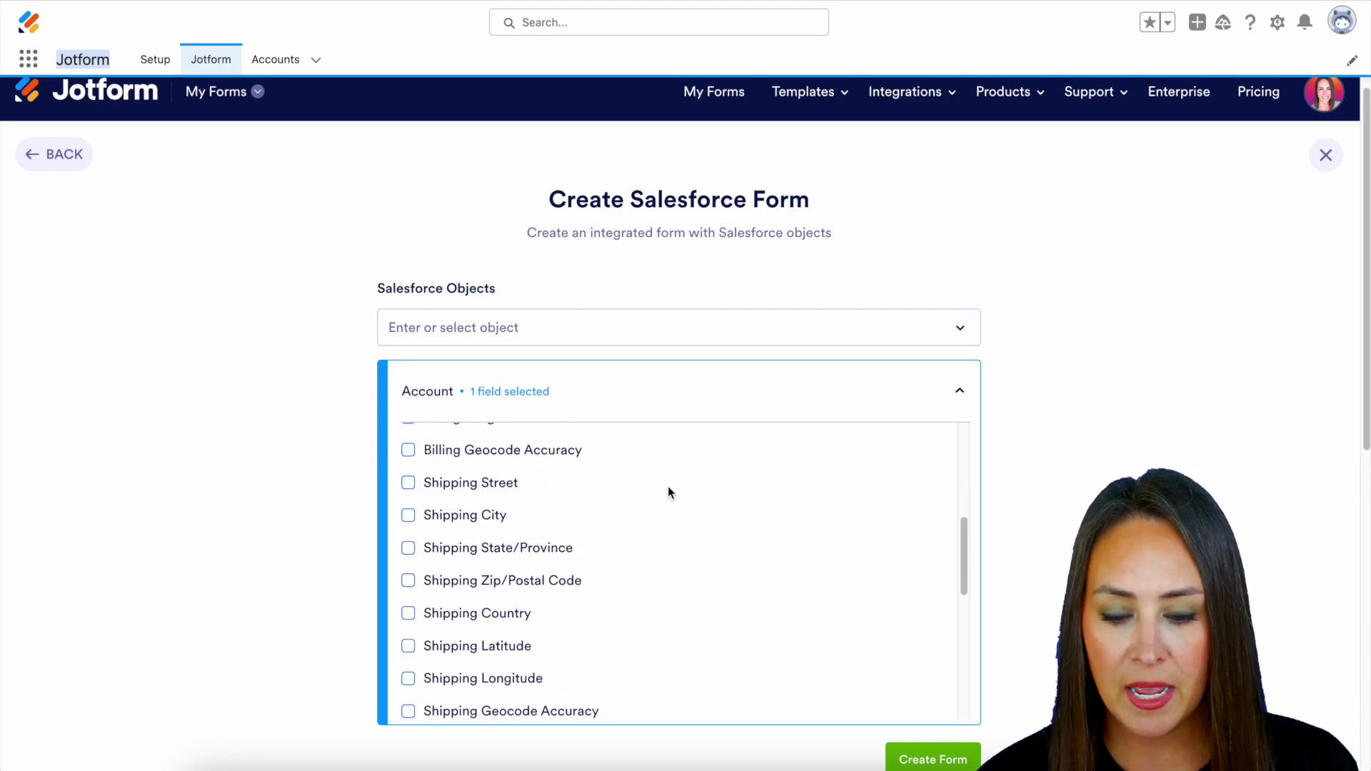
pyautogui.scroll(-2, 669, 492)
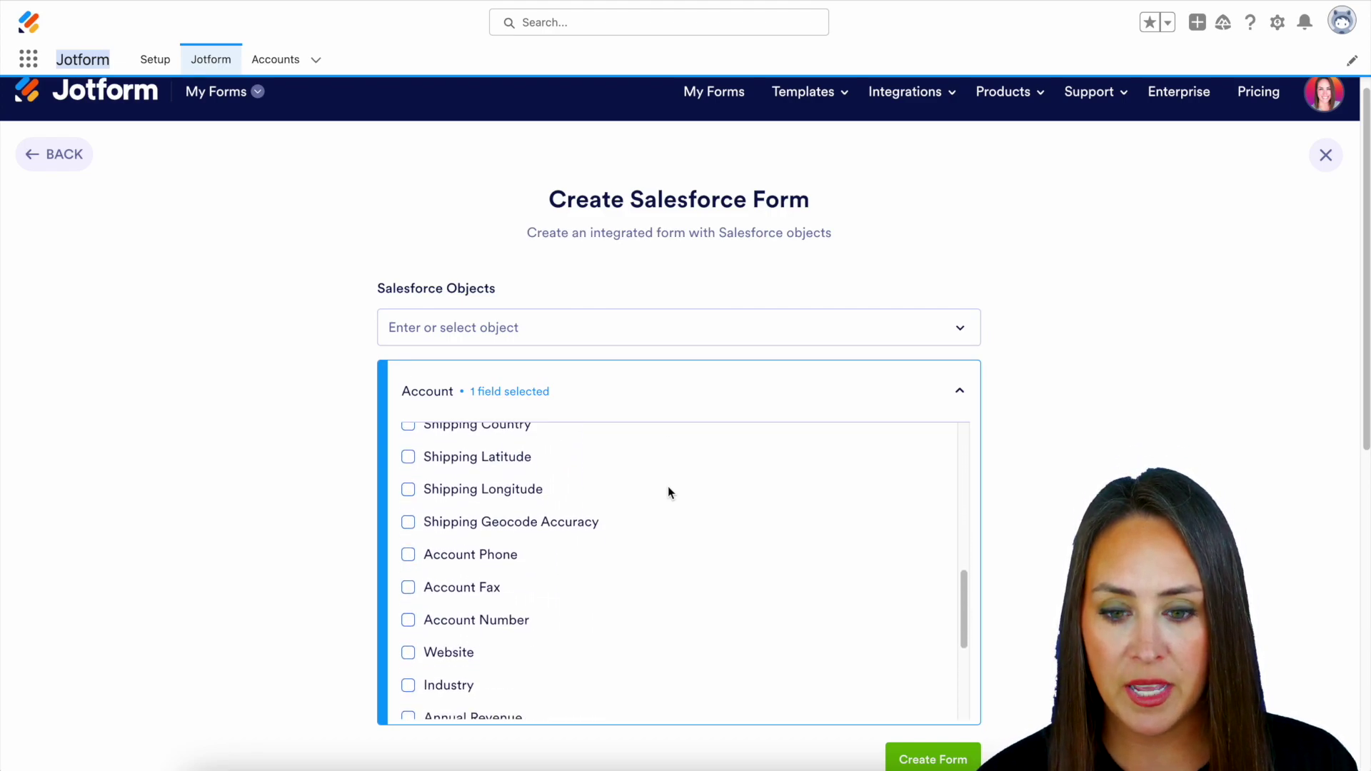
pyautogui.click(415, 559)
pyautogui.scroll(-1, 732, 584)
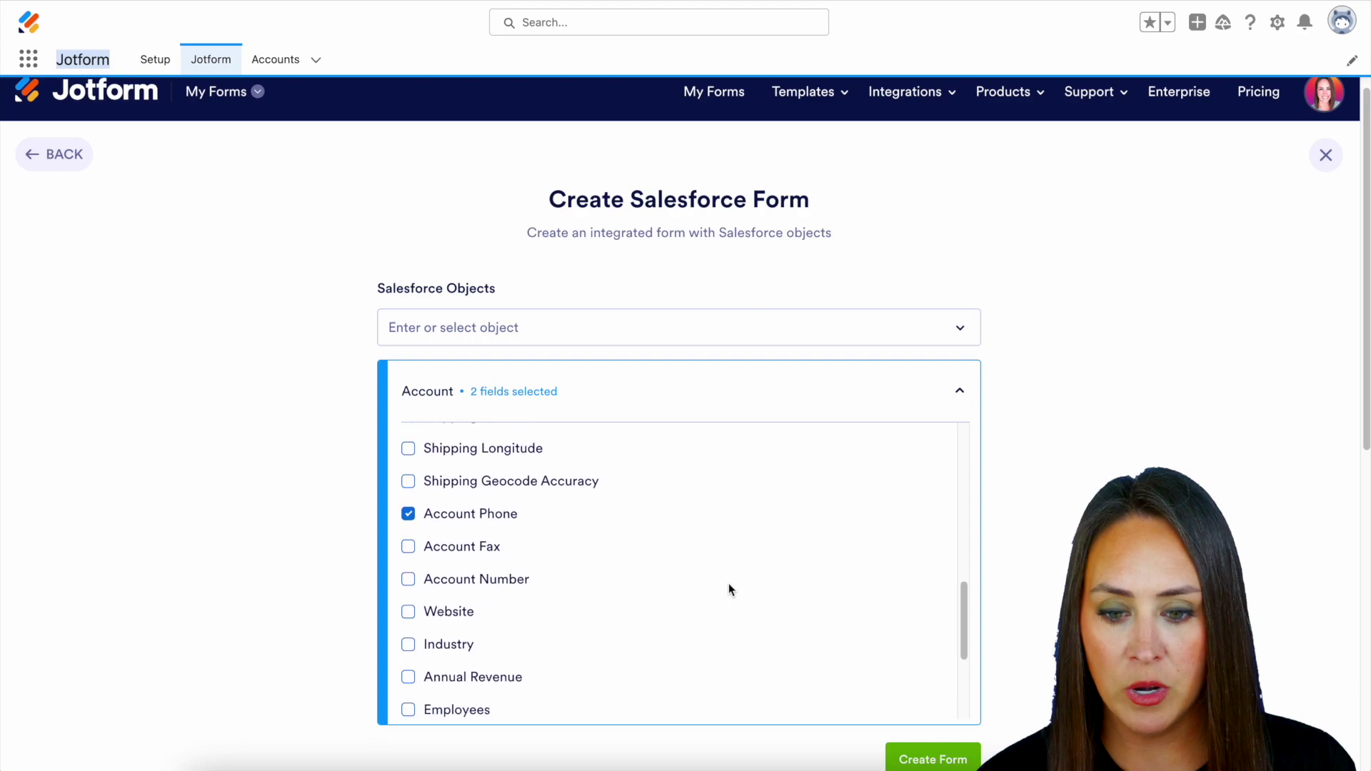
pyautogui.click(407, 611)
pyautogui.scroll(-2, 677, 612)
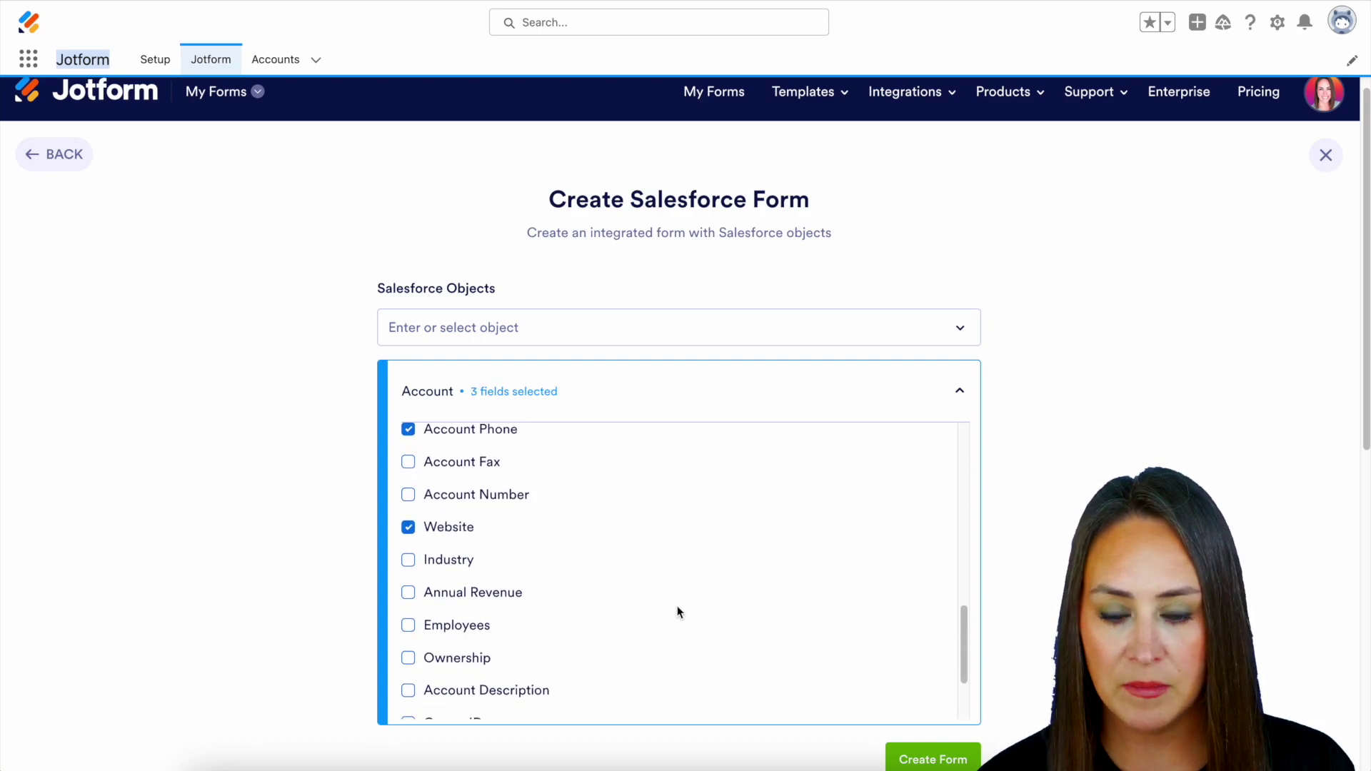
pyautogui.scroll(-3, 677, 612)
pyautogui.scroll(-1, 894, 695)
pyautogui.scroll(-4, 1049, 662)
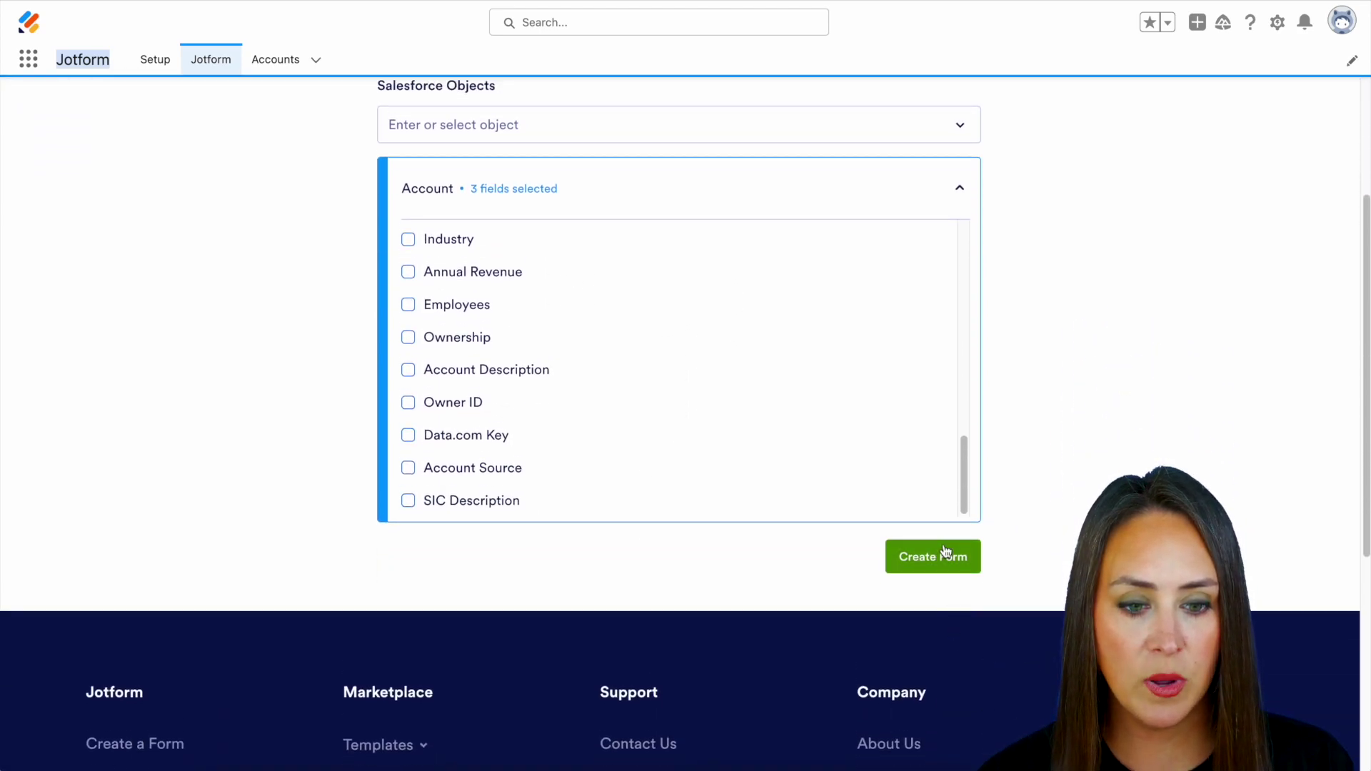
pyautogui.click(936, 558)
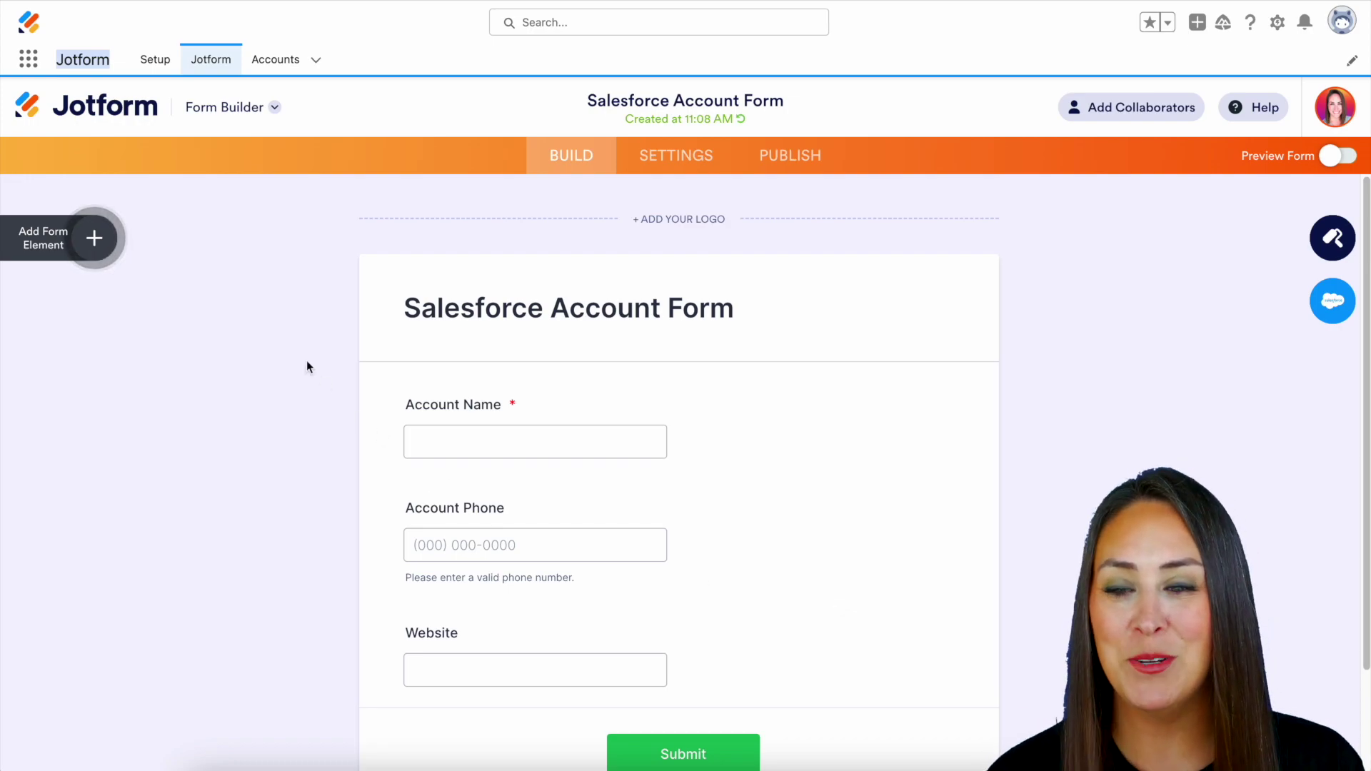
# Add an Email field below Account Name and make it required.
pyautogui.click(103, 245)
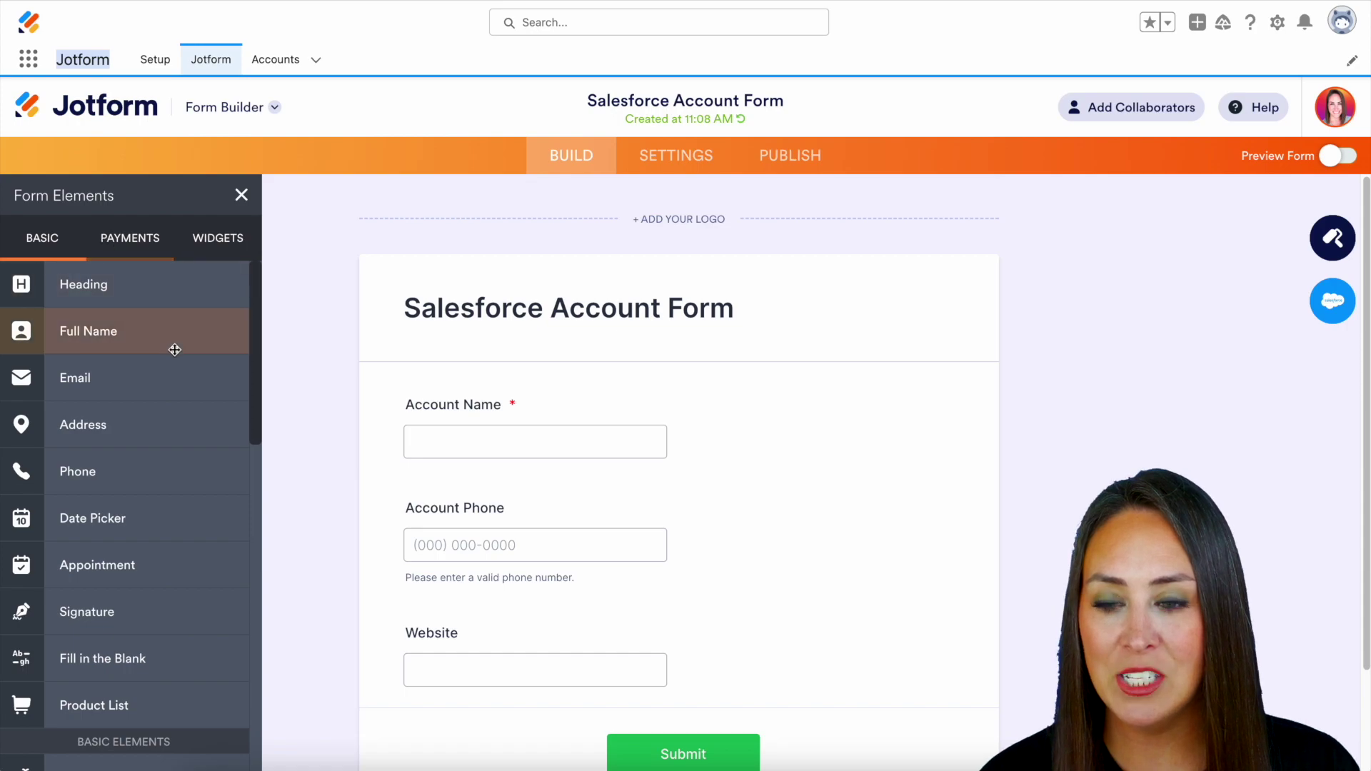
pyautogui.moveTo(134, 384); pyautogui.dragTo(636, 526)
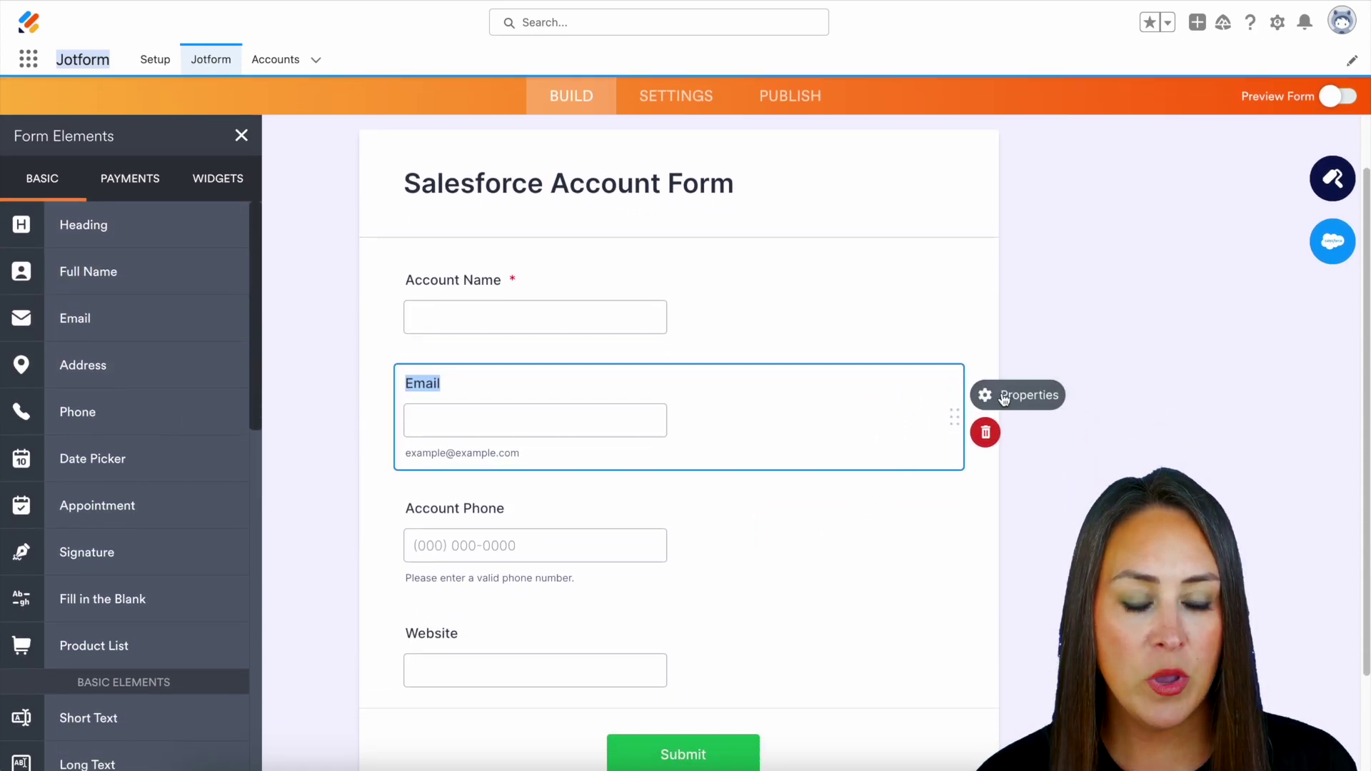
pyautogui.click(1003, 397)
pyautogui.click(1065, 513)
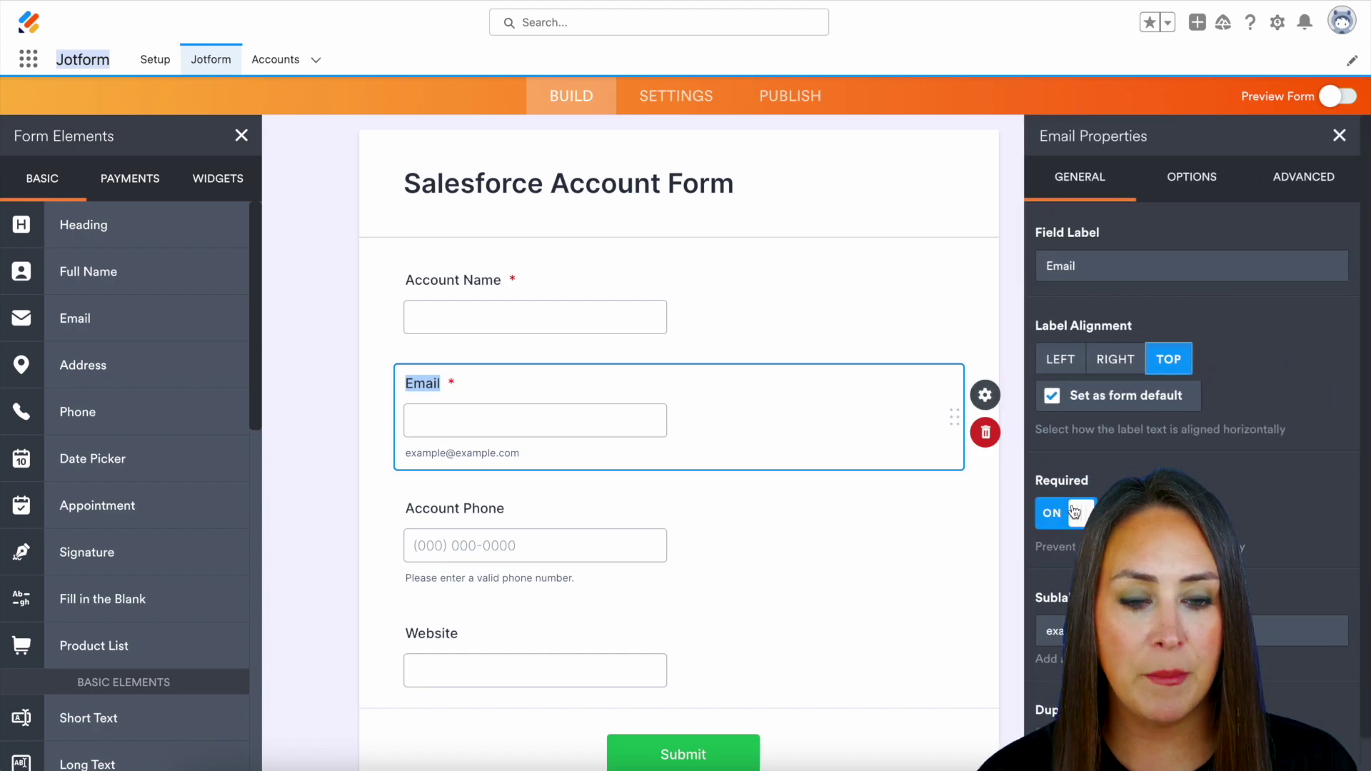
# Make the Account Phone and Website fields required too.
pyautogui.click(646, 533)
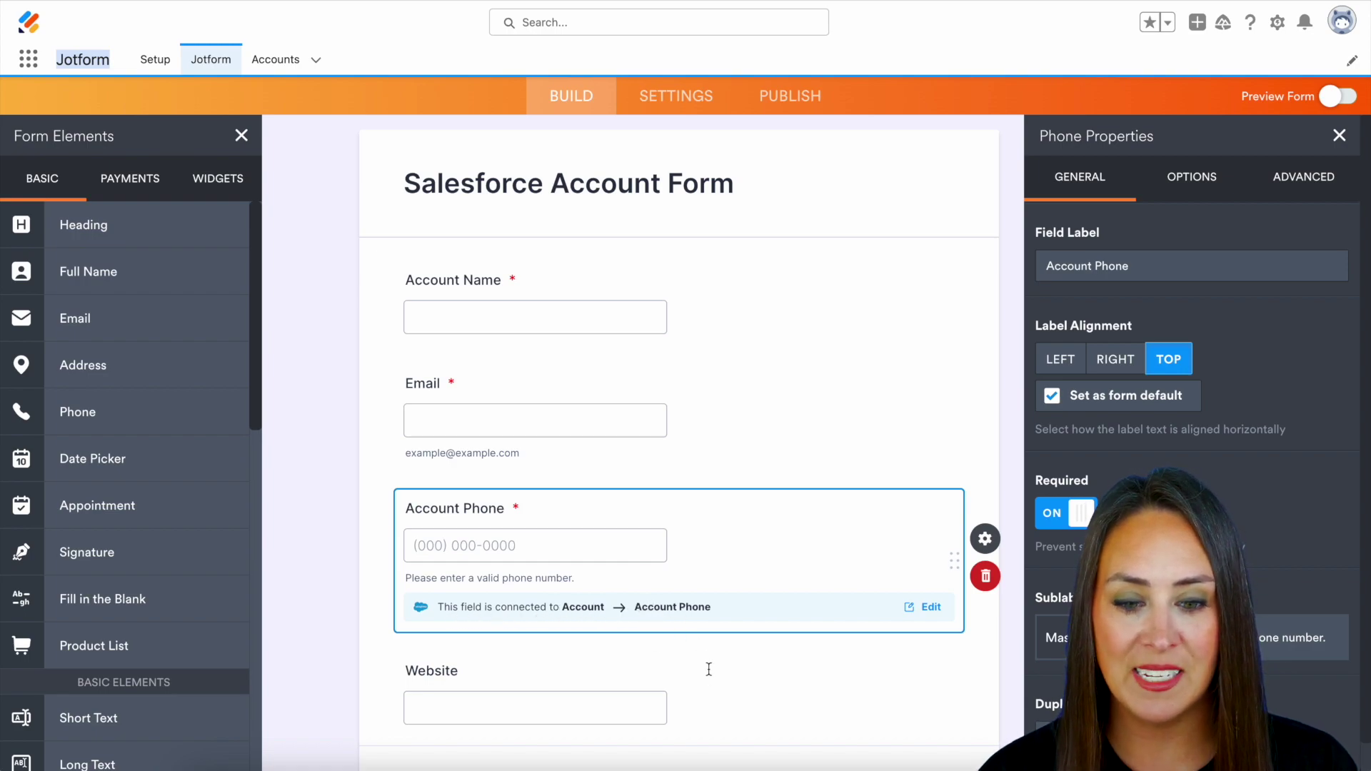
pyautogui.click(698, 693)
pyautogui.click(1057, 513)
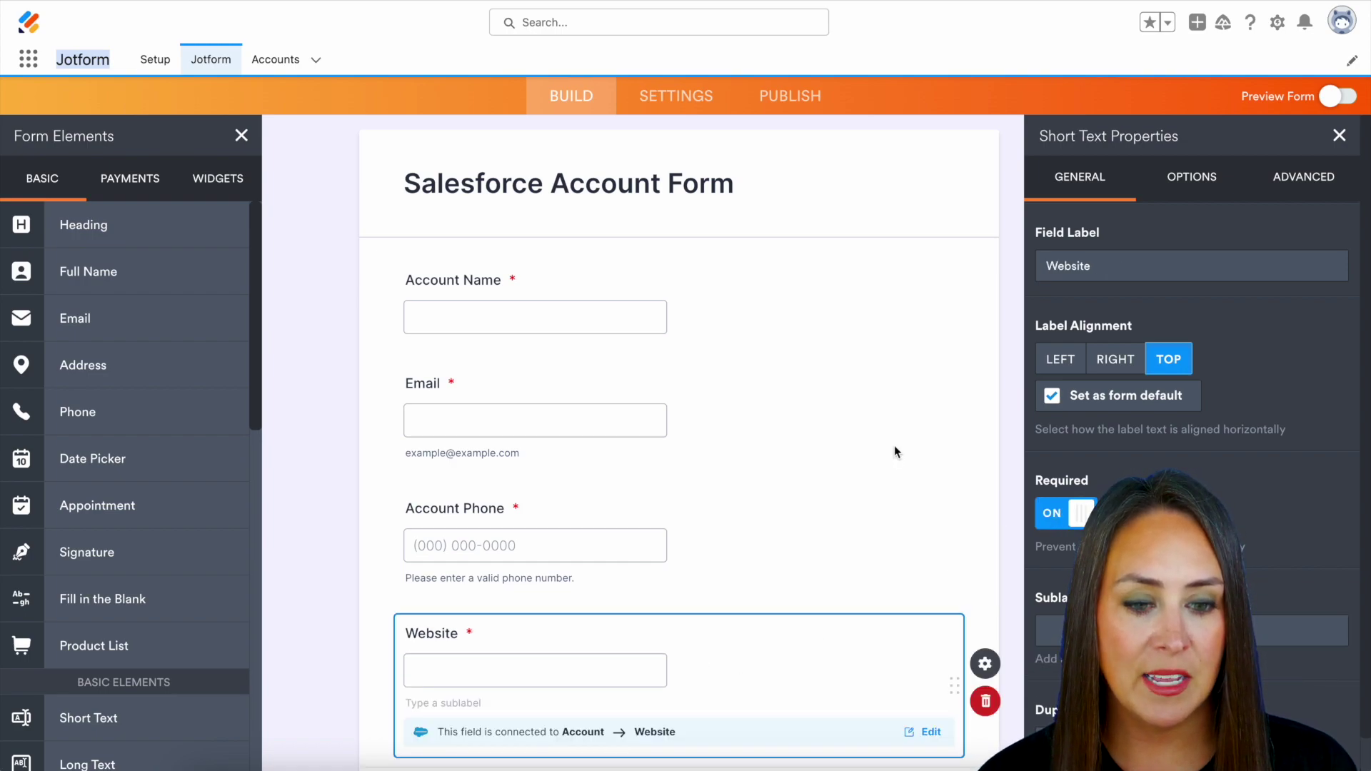
pyautogui.click(894, 444)
pyautogui.click(1011, 509)
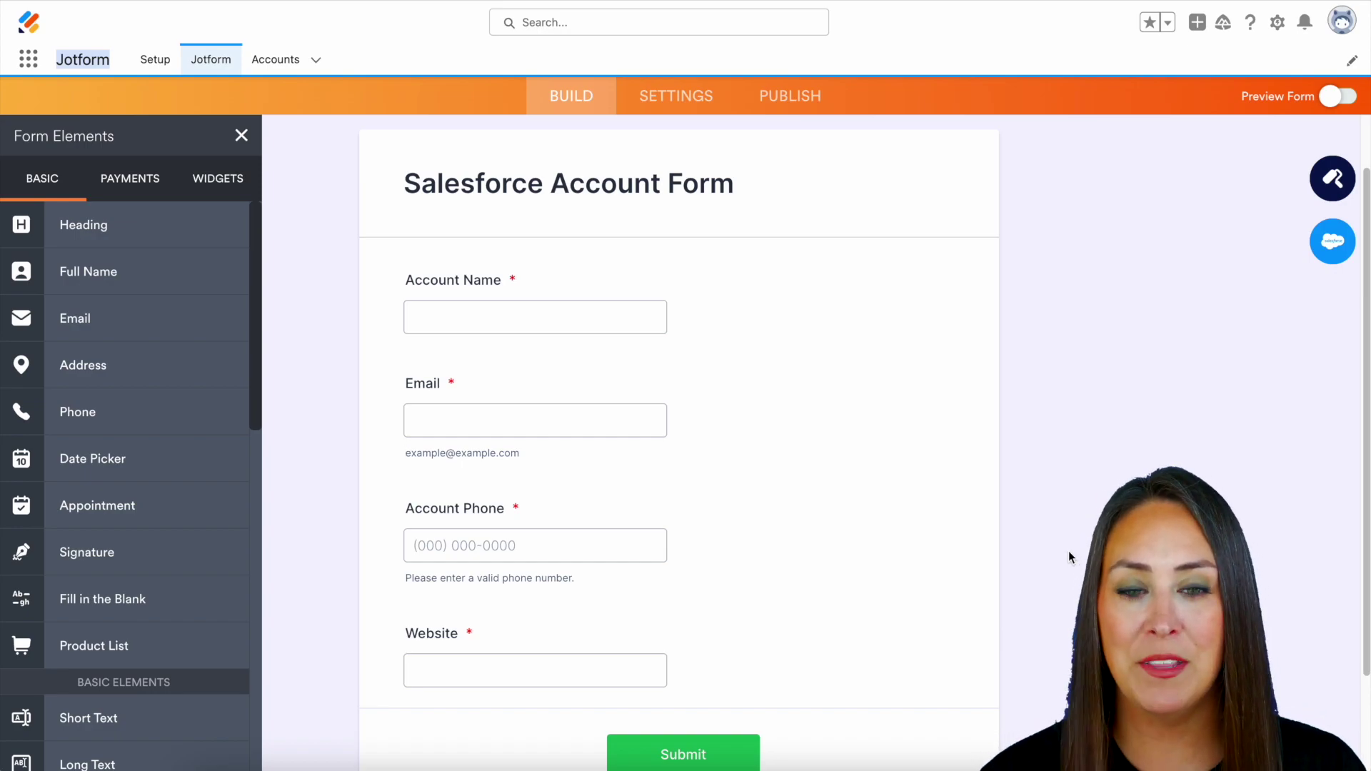
# Show the form's Publish Prefill options down to Salesforce Prefill.
pyautogui.click(818, 95)
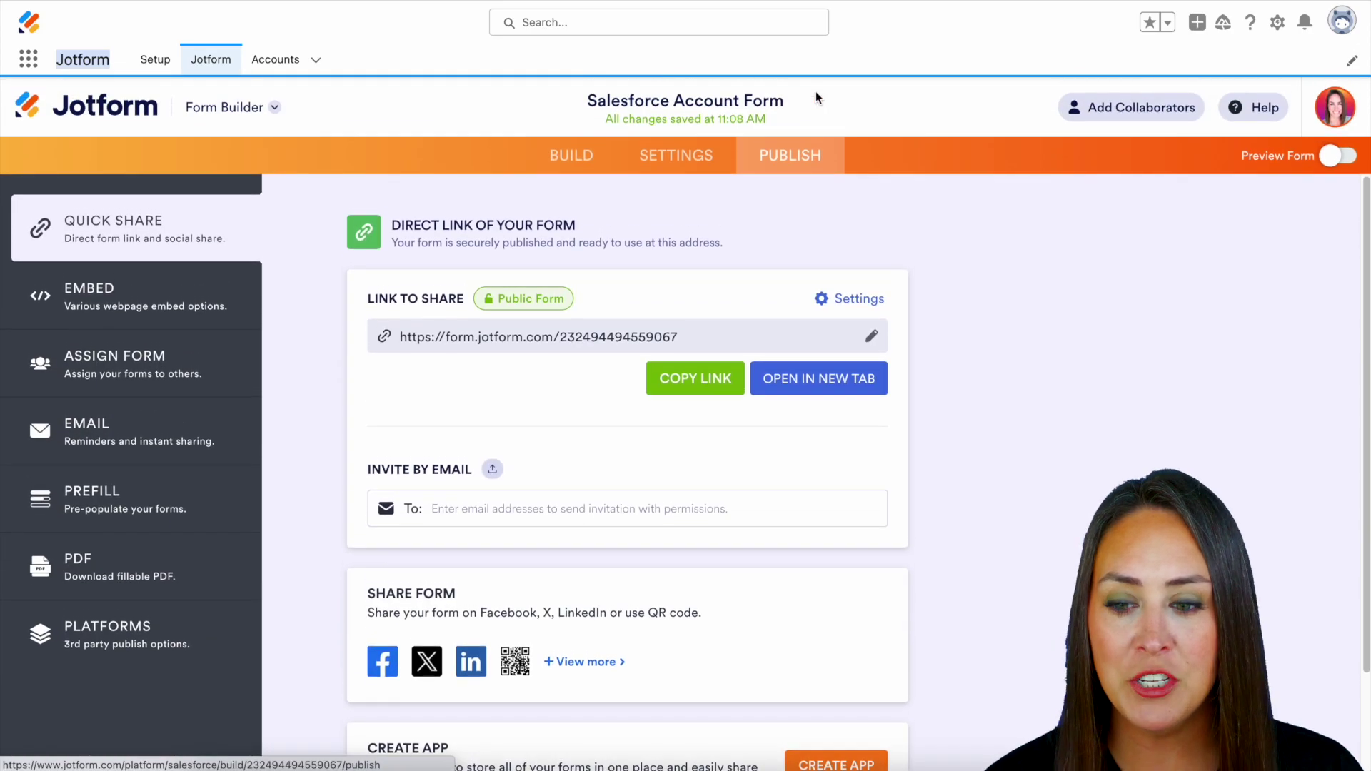
pyautogui.click(179, 495)
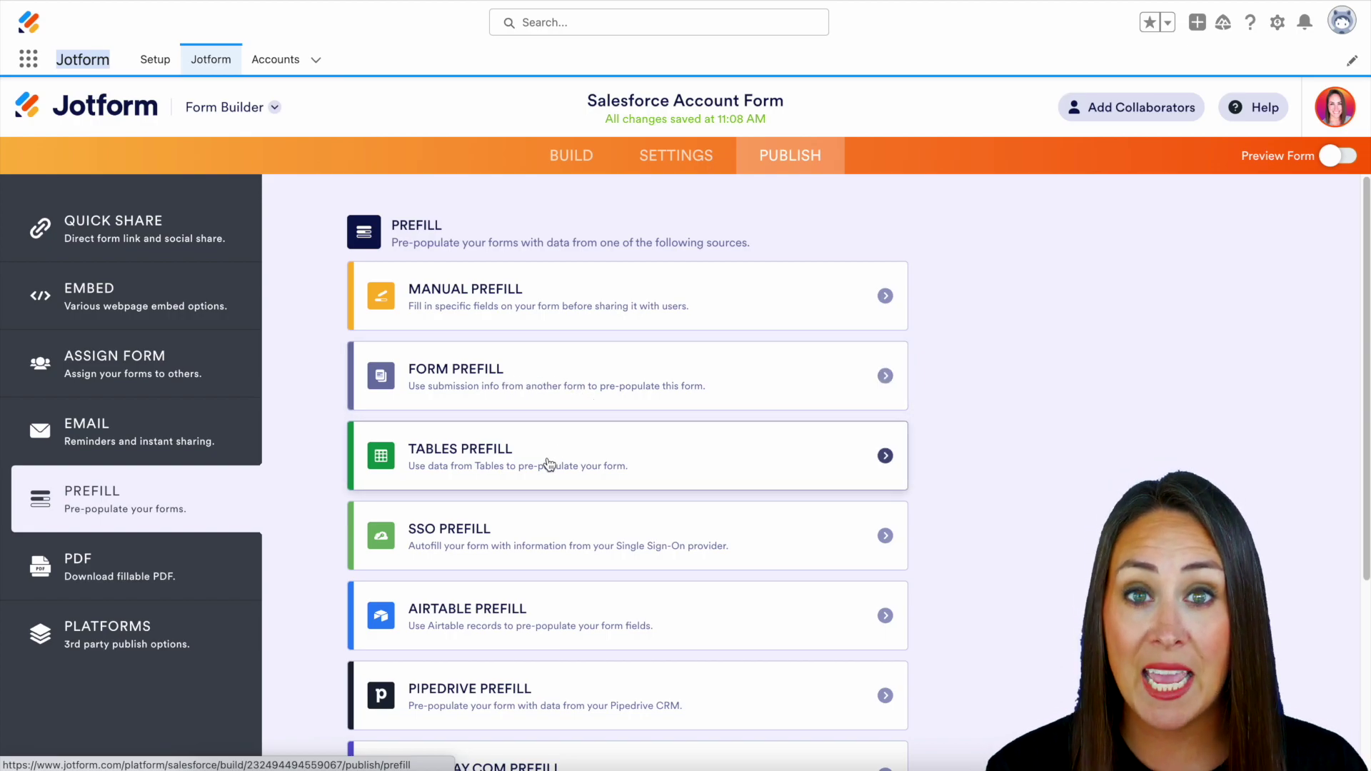
pyautogui.scroll(-3, 818, 535)
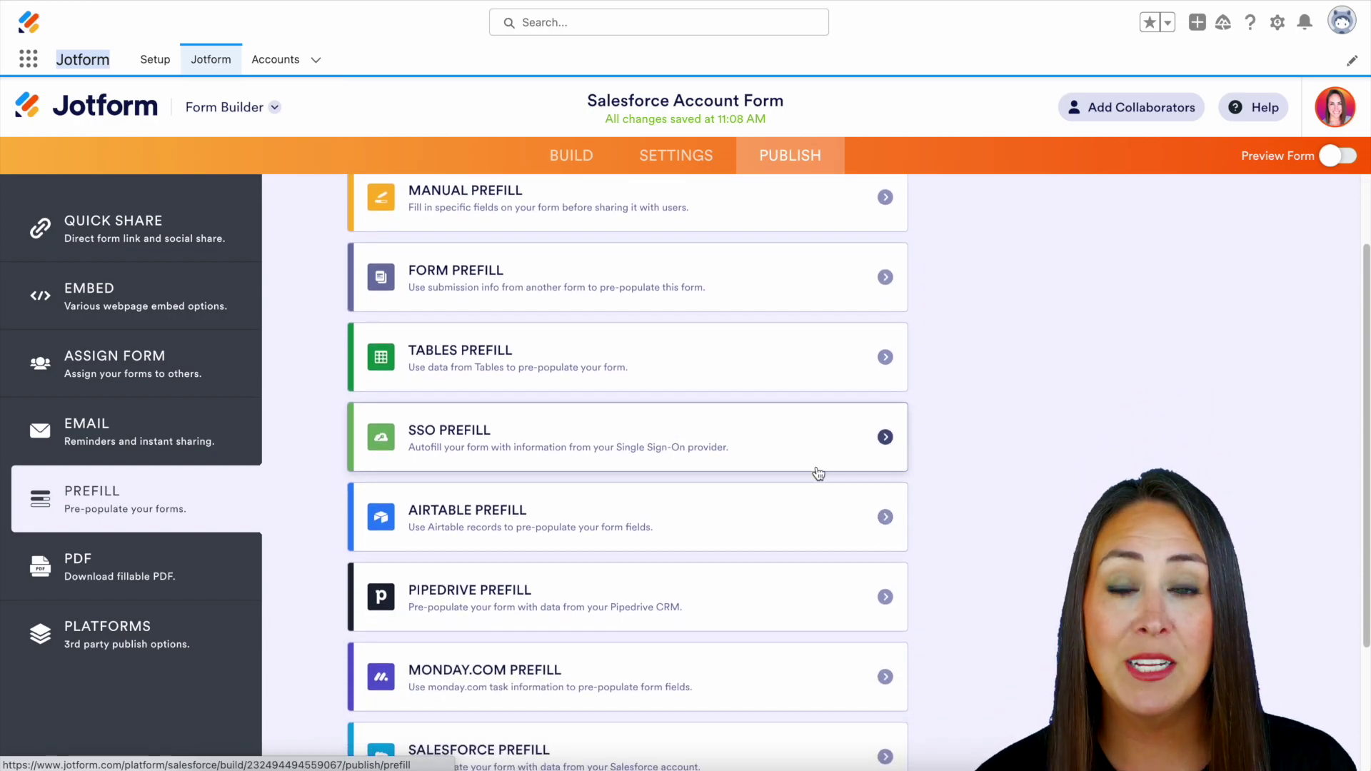
pyautogui.scroll(-2, 821, 500)
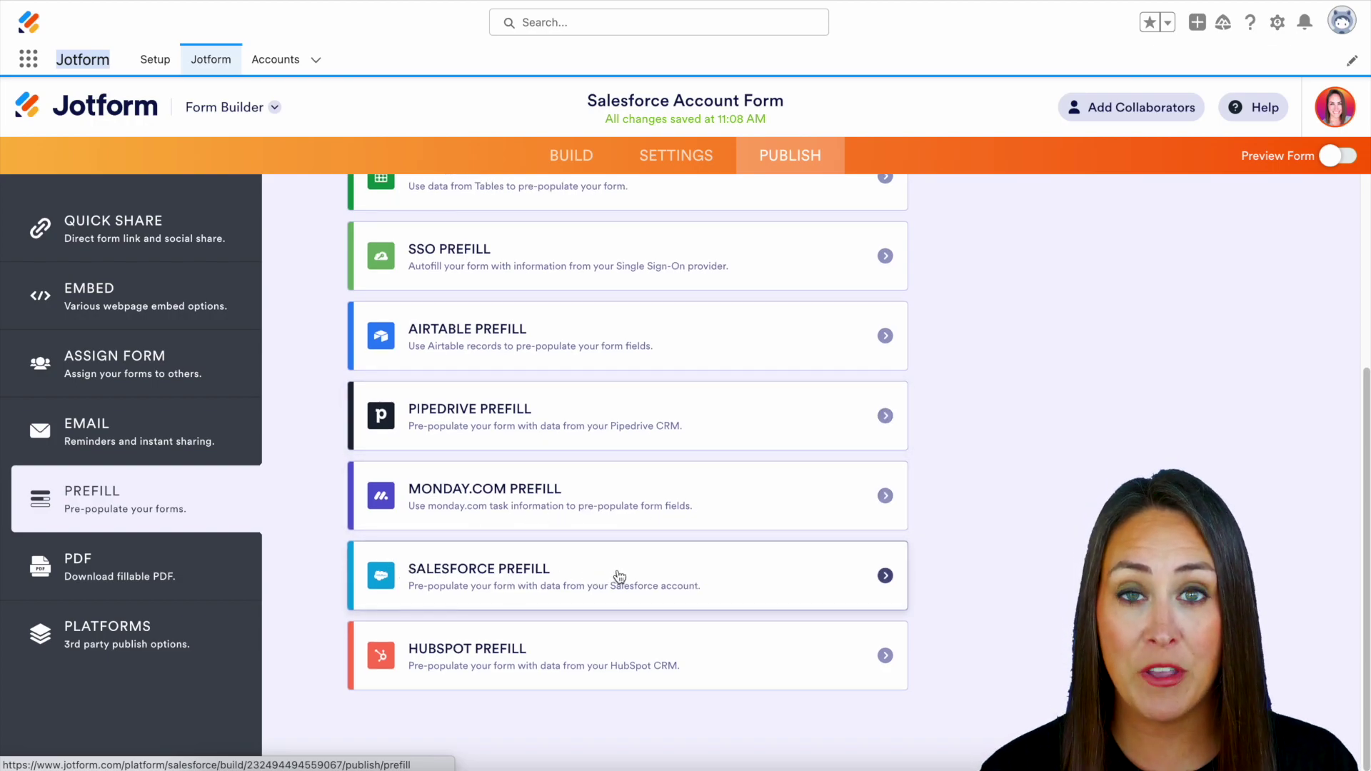
# Set up a Salesforce Prefill that draws from Contacts.
pyautogui.click(885, 577)
pyautogui.click(862, 325)
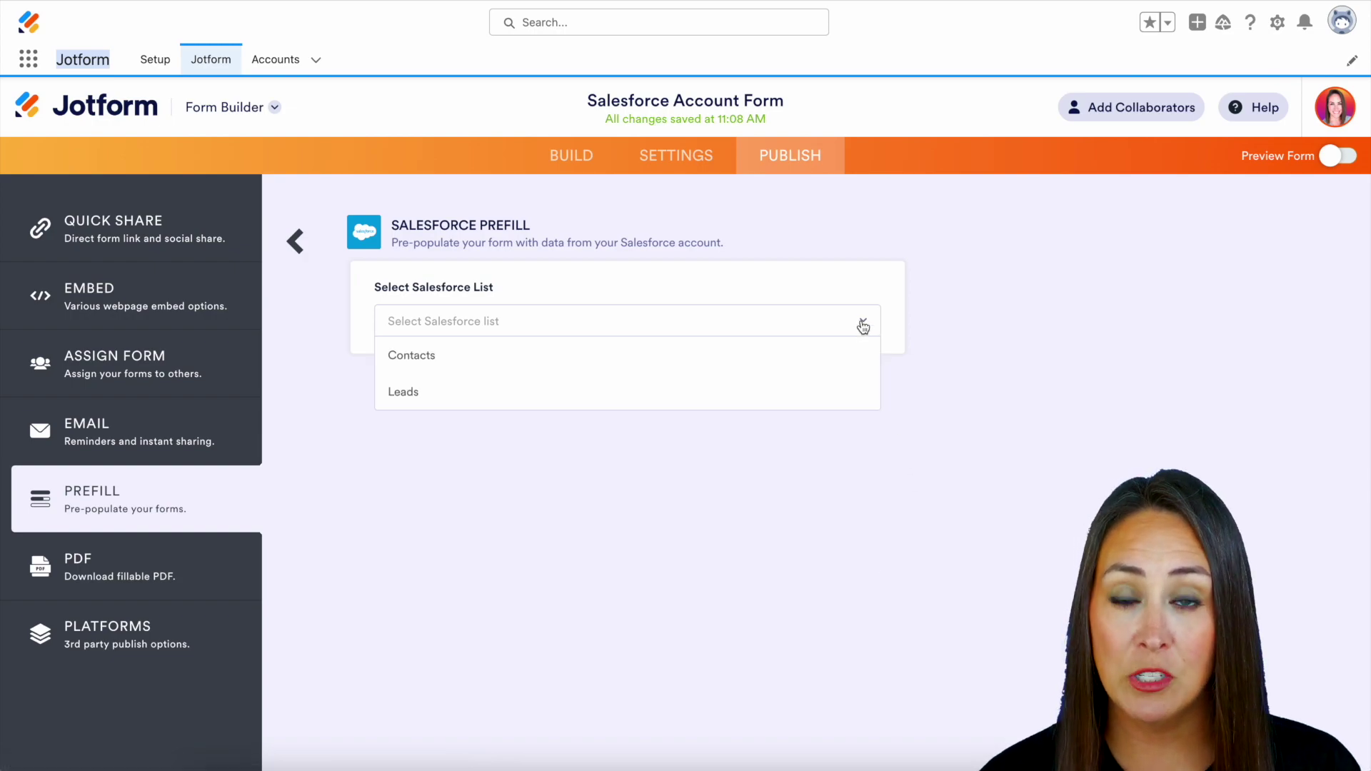
pyautogui.click(448, 366)
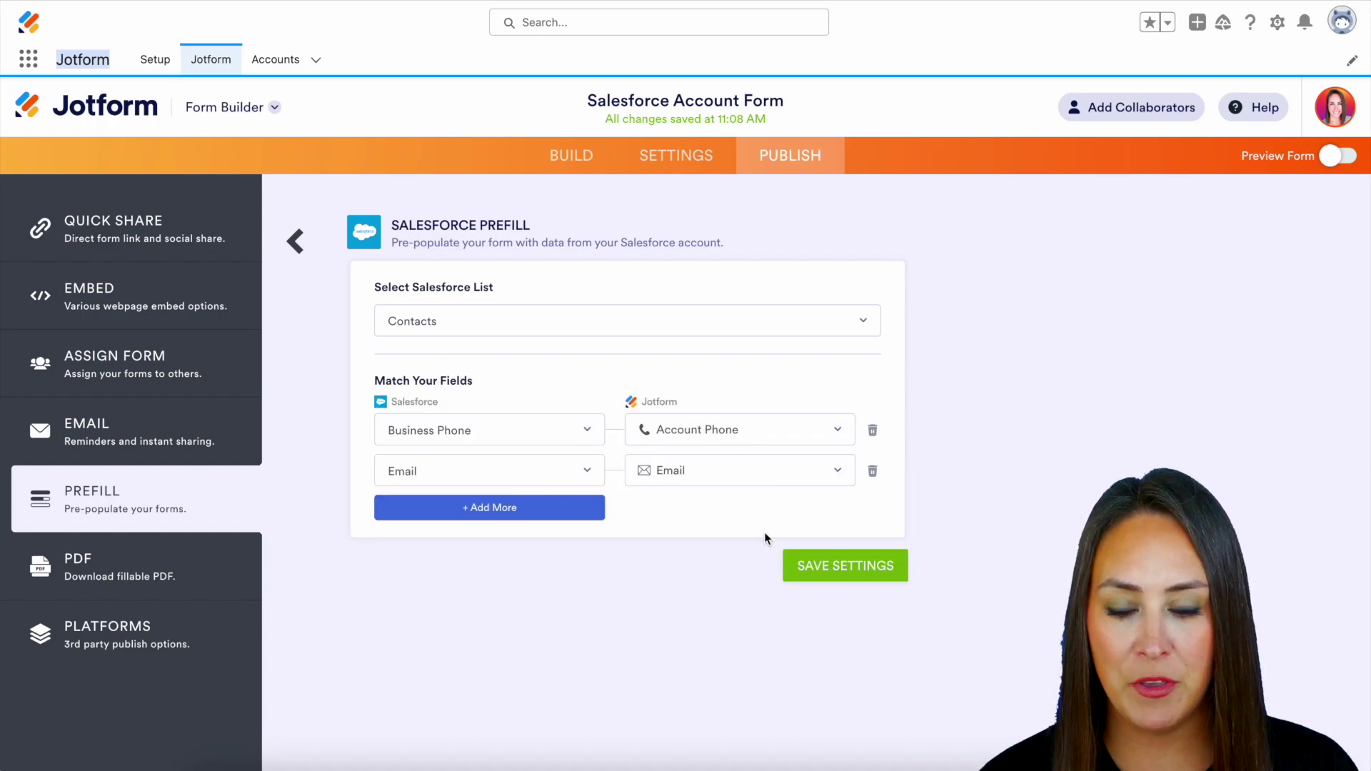
# Match Salesforce Full Name to the form's Account Name field and save the settings.
pyautogui.click(495, 507)
pyautogui.click(496, 515)
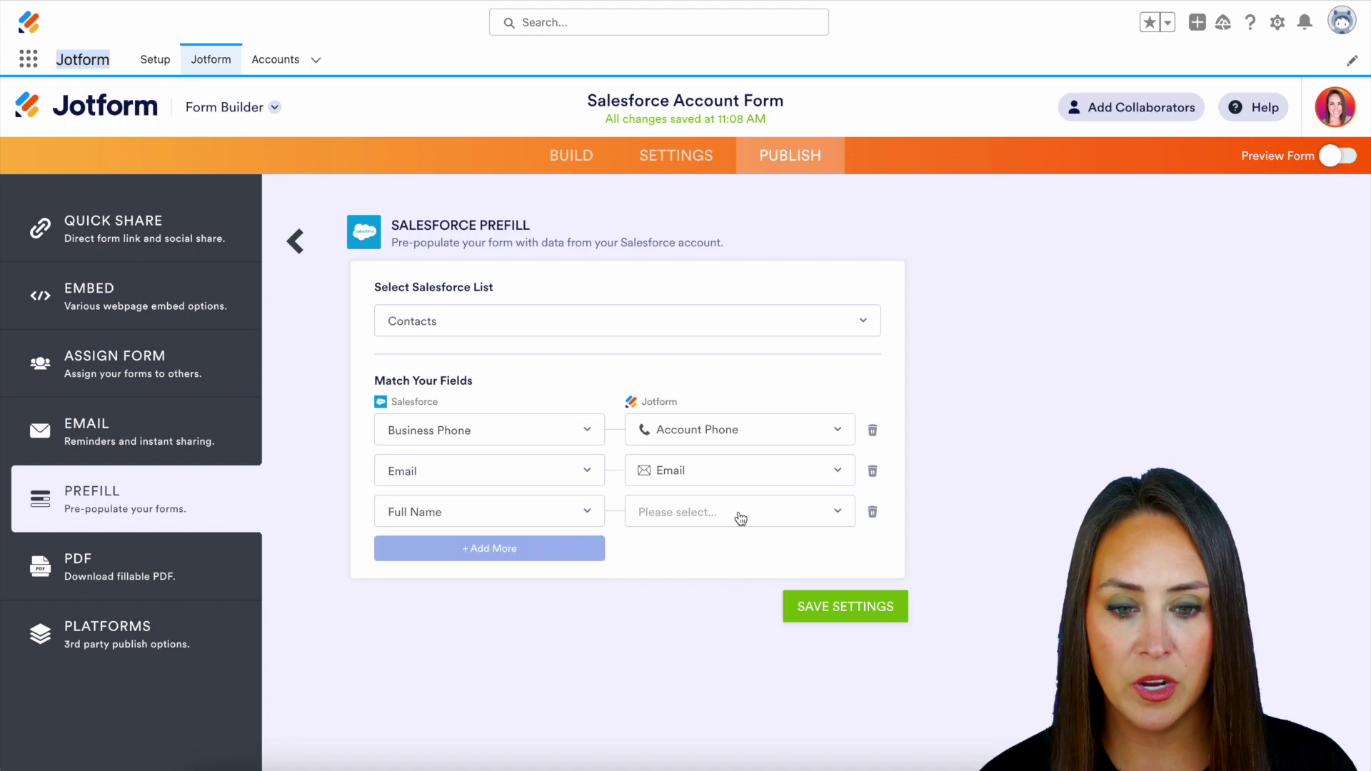
pyautogui.click(734, 512)
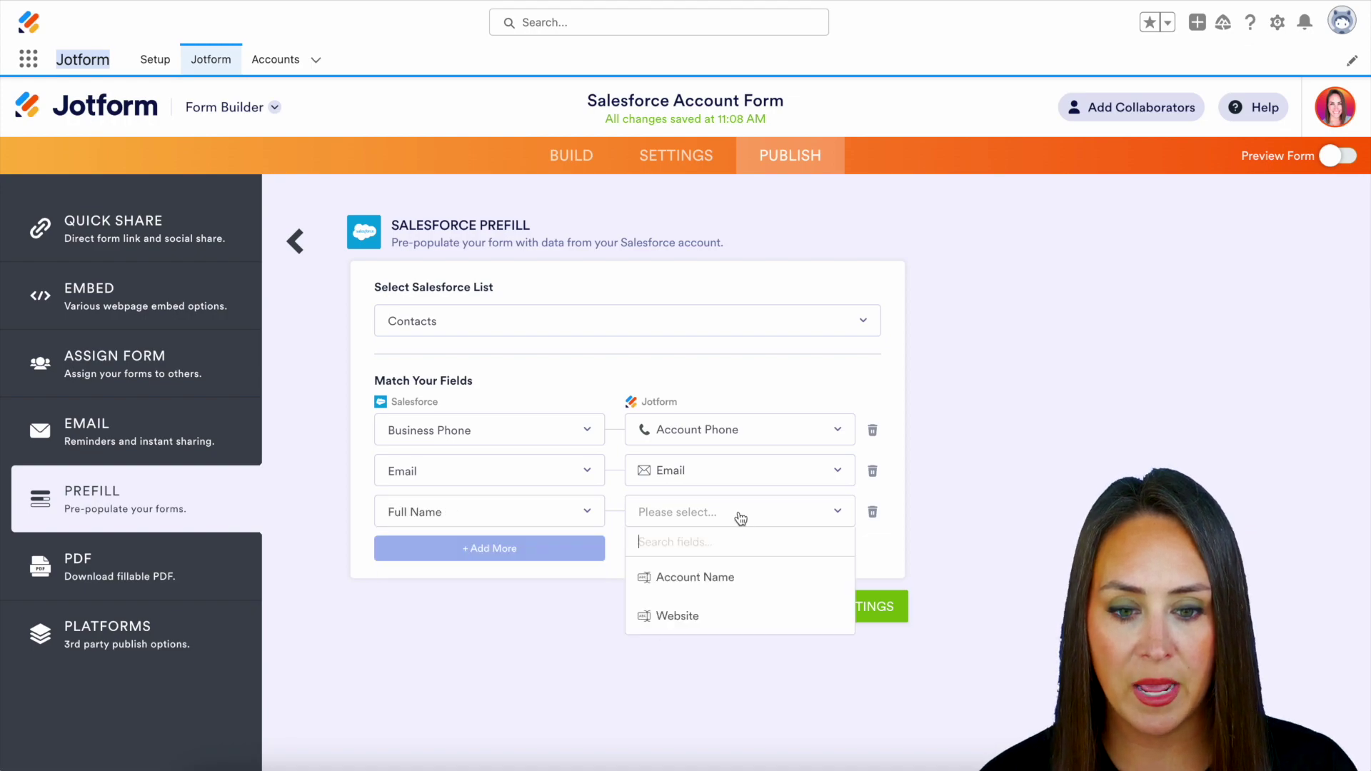
pyautogui.click(723, 573)
pyautogui.click(876, 615)
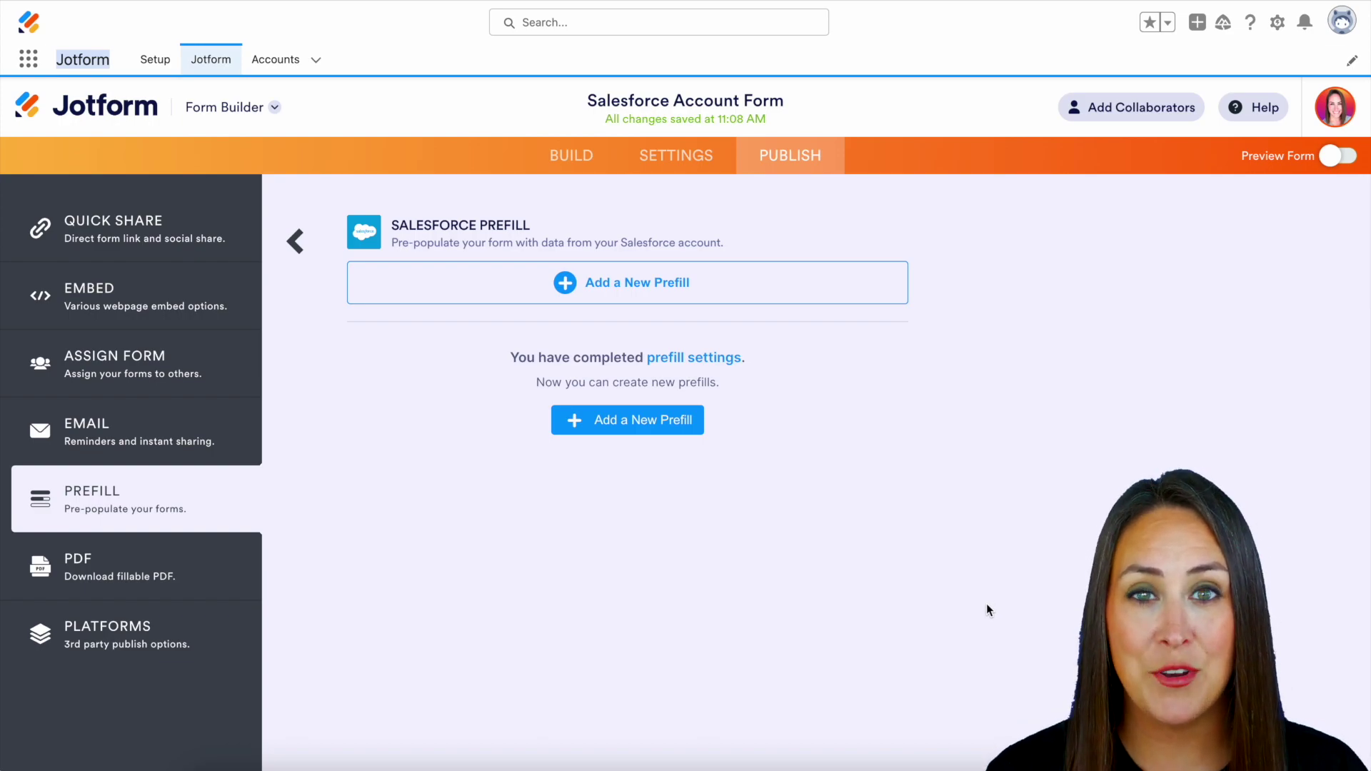
# Create prefill entries for the selected Salesforce contacts.
pyautogui.click(659, 425)
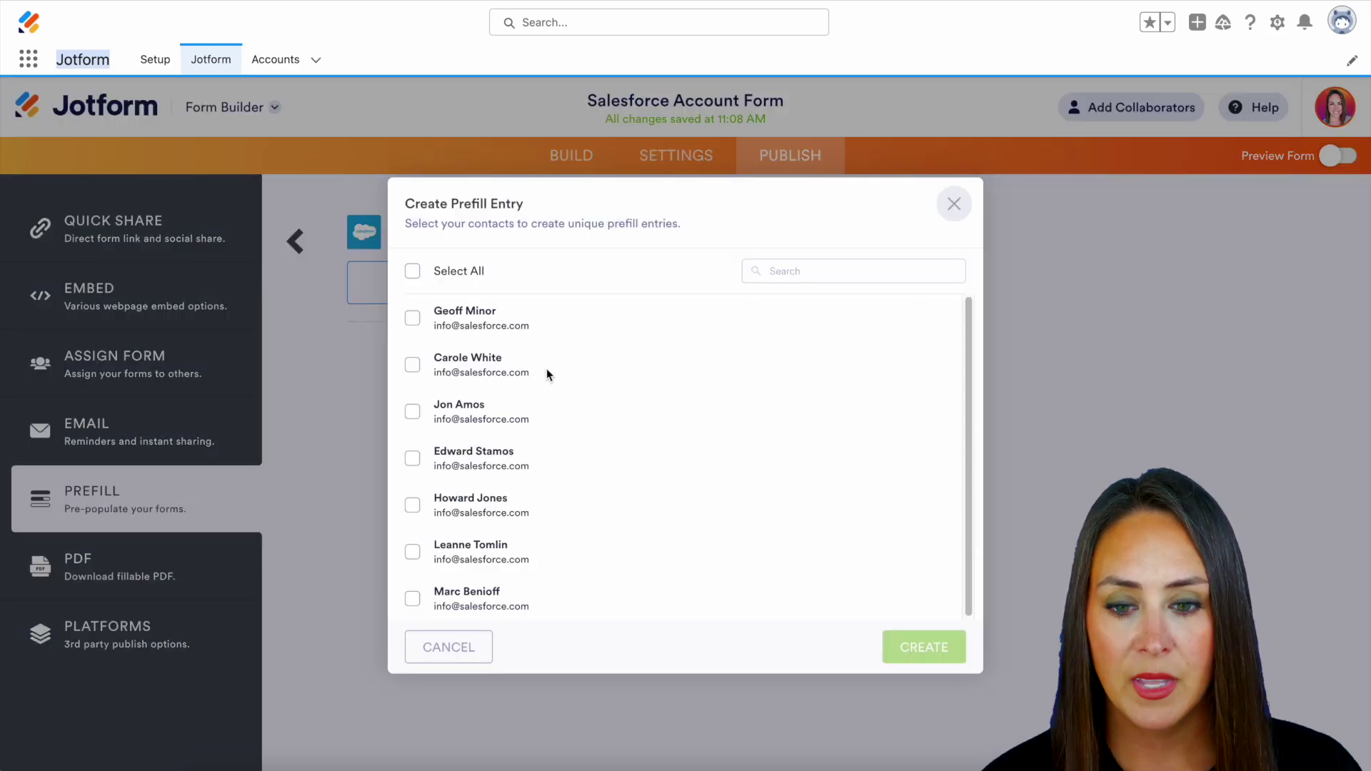
pyautogui.click(414, 318)
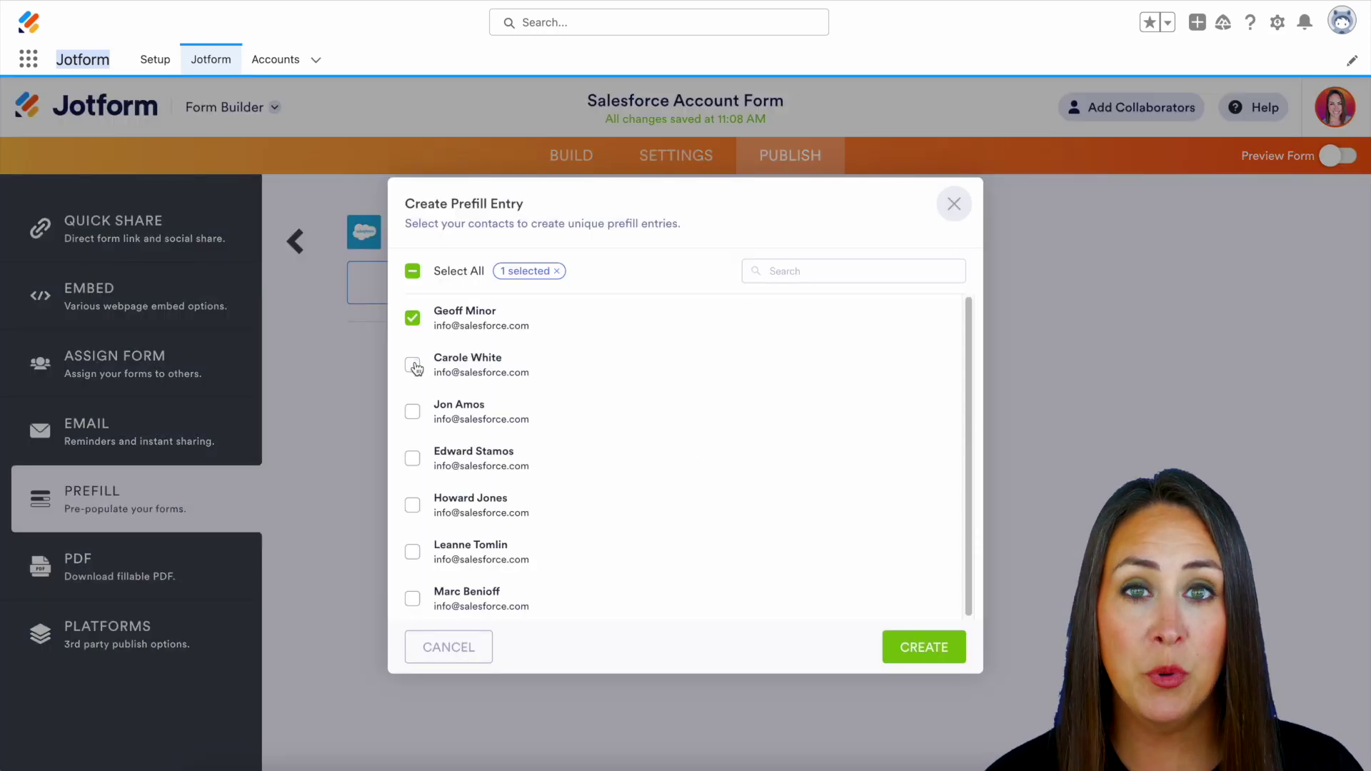
pyautogui.click(414, 366)
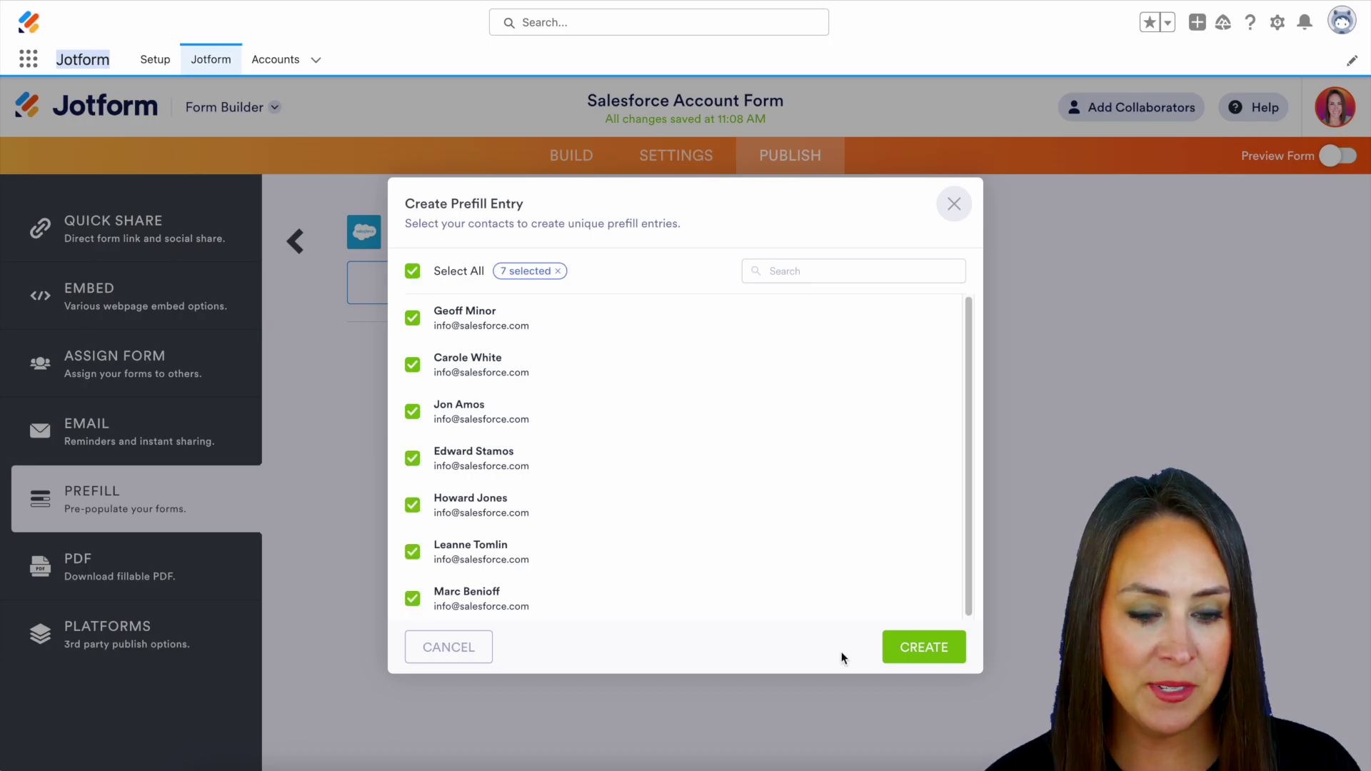
pyautogui.click(924, 647)
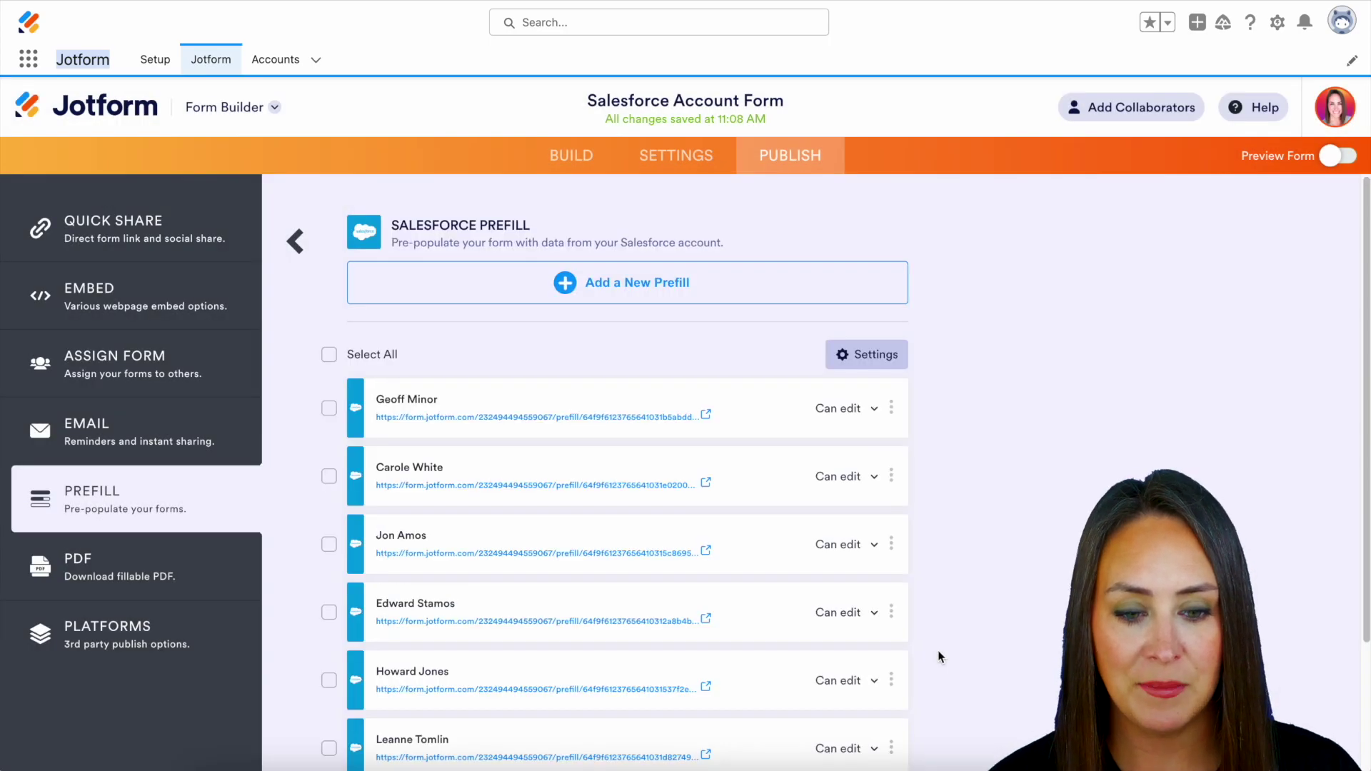
# Check that the first prefill stays set to Can edit and review its actions menu.
pyautogui.scroll(-2, 950, 675)
pyautogui.scroll(-1, 950, 681)
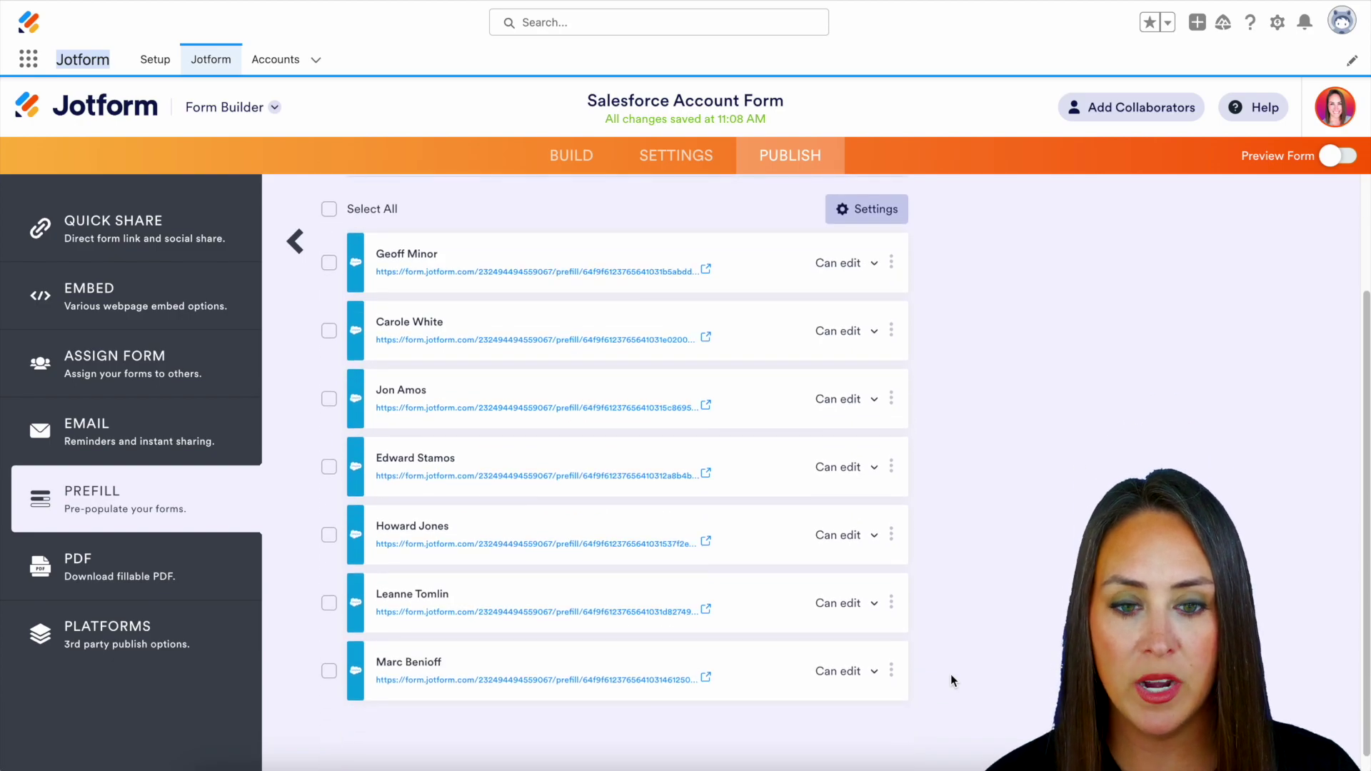
pyautogui.click(864, 275)
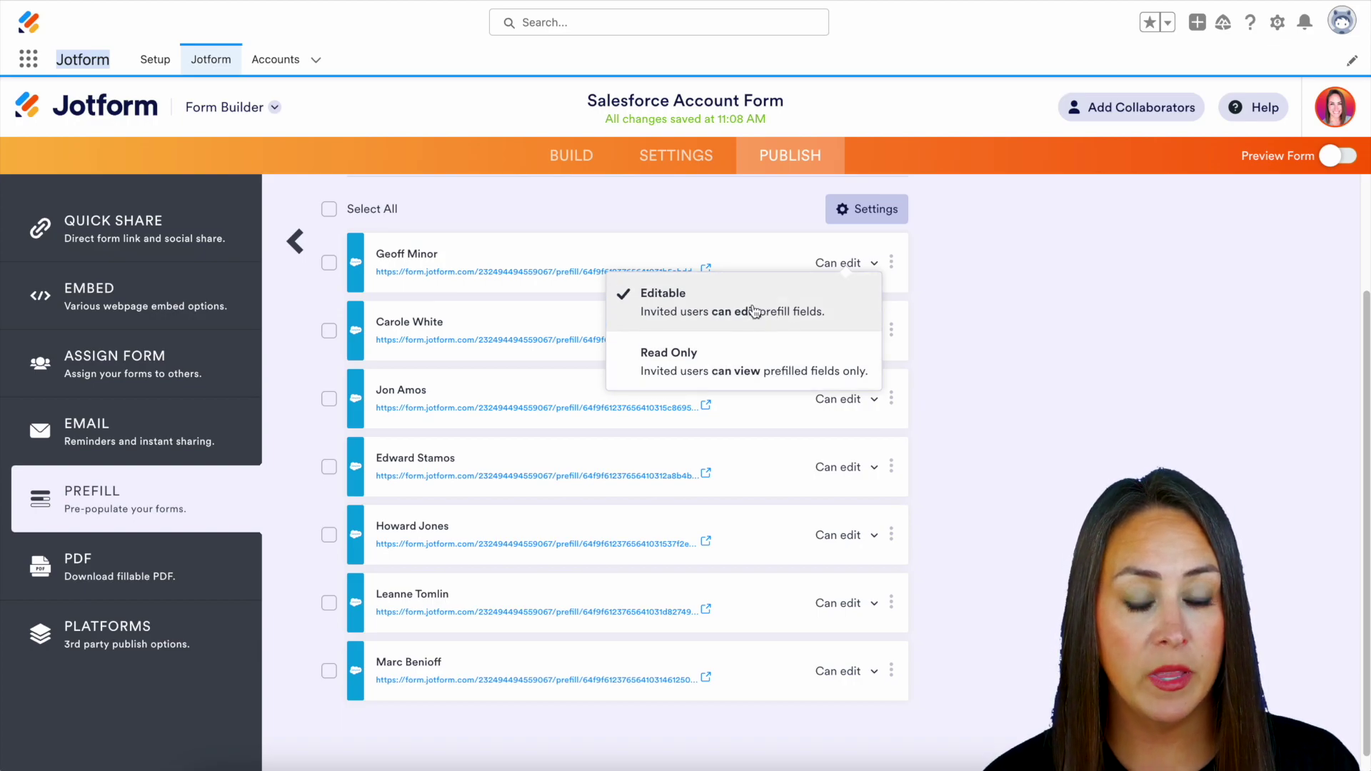
pyautogui.click(716, 298)
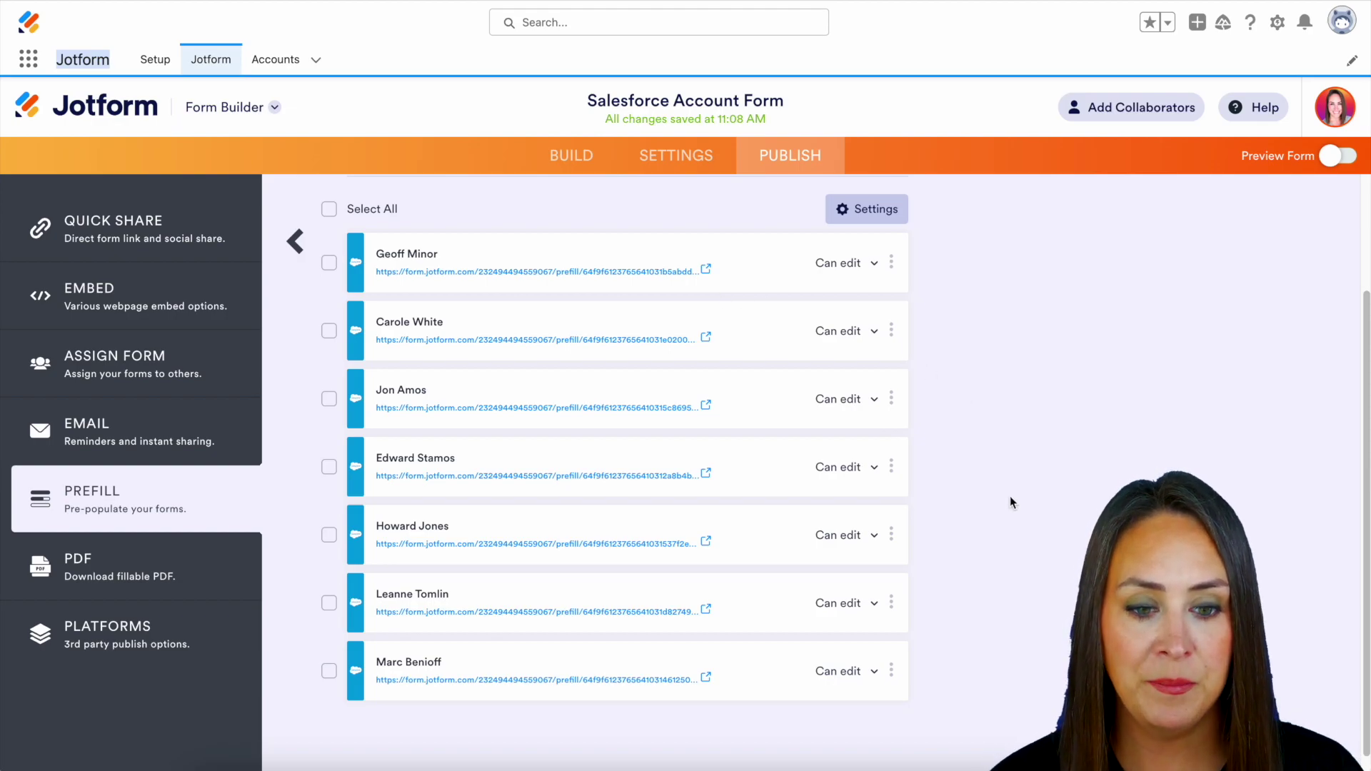
pyautogui.scroll(1, 1010, 495)
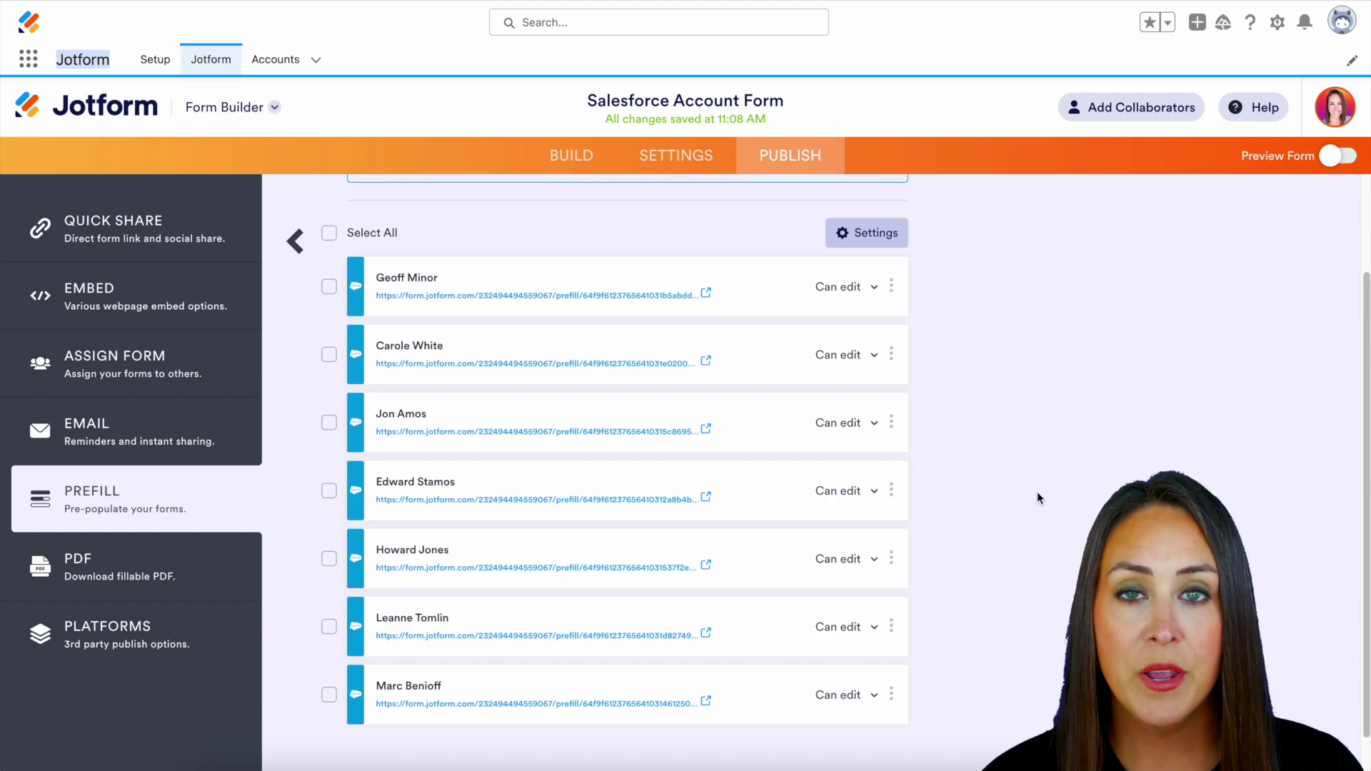
pyautogui.click(892, 287)
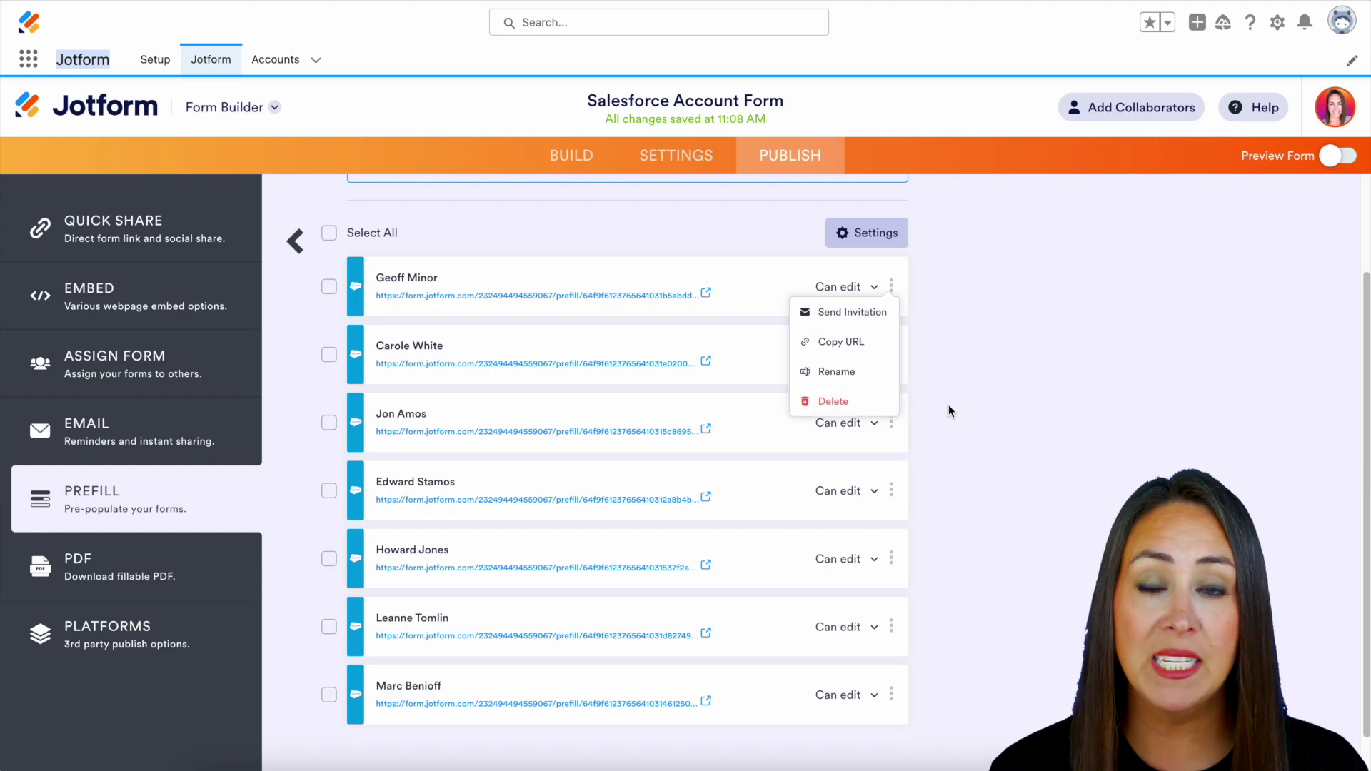
pyautogui.click(1040, 410)
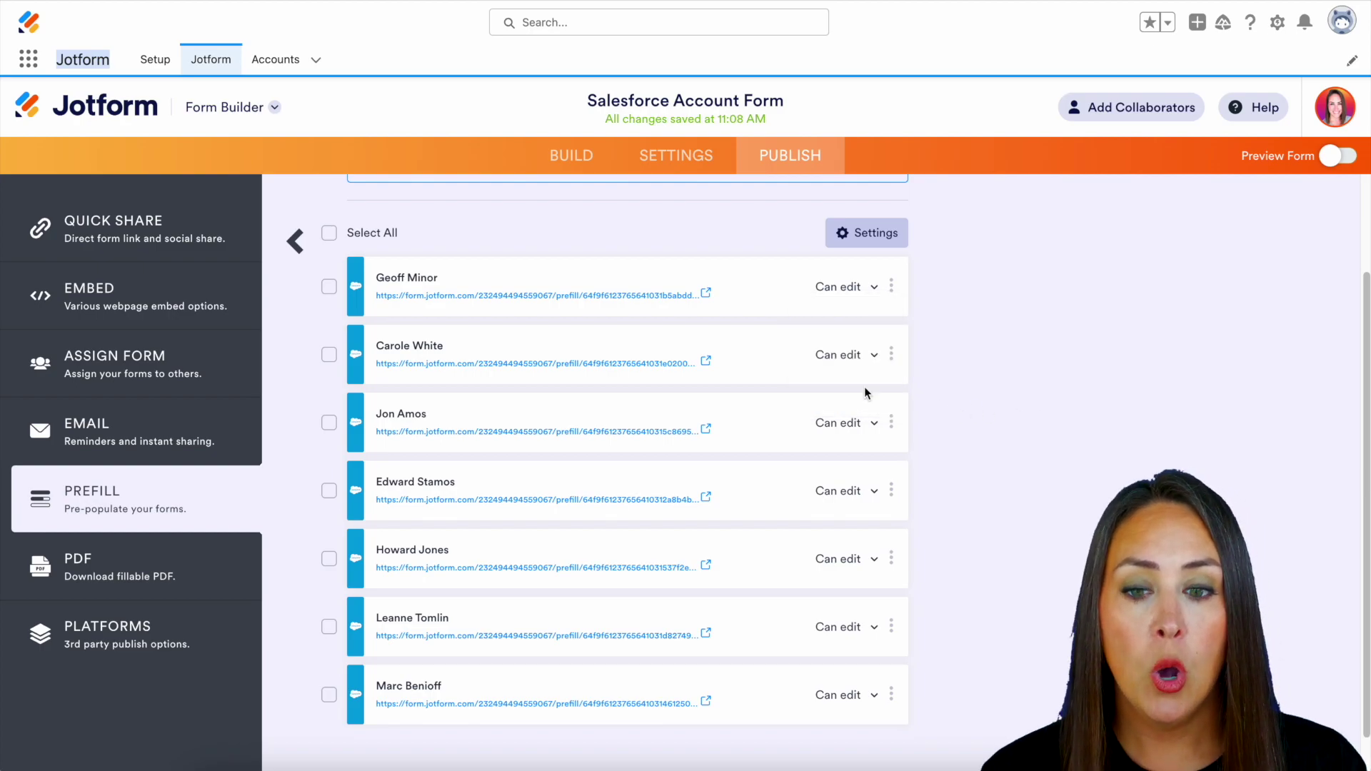
# Select all the prefill entries.
pyautogui.click(329, 287)
pyautogui.click(333, 357)
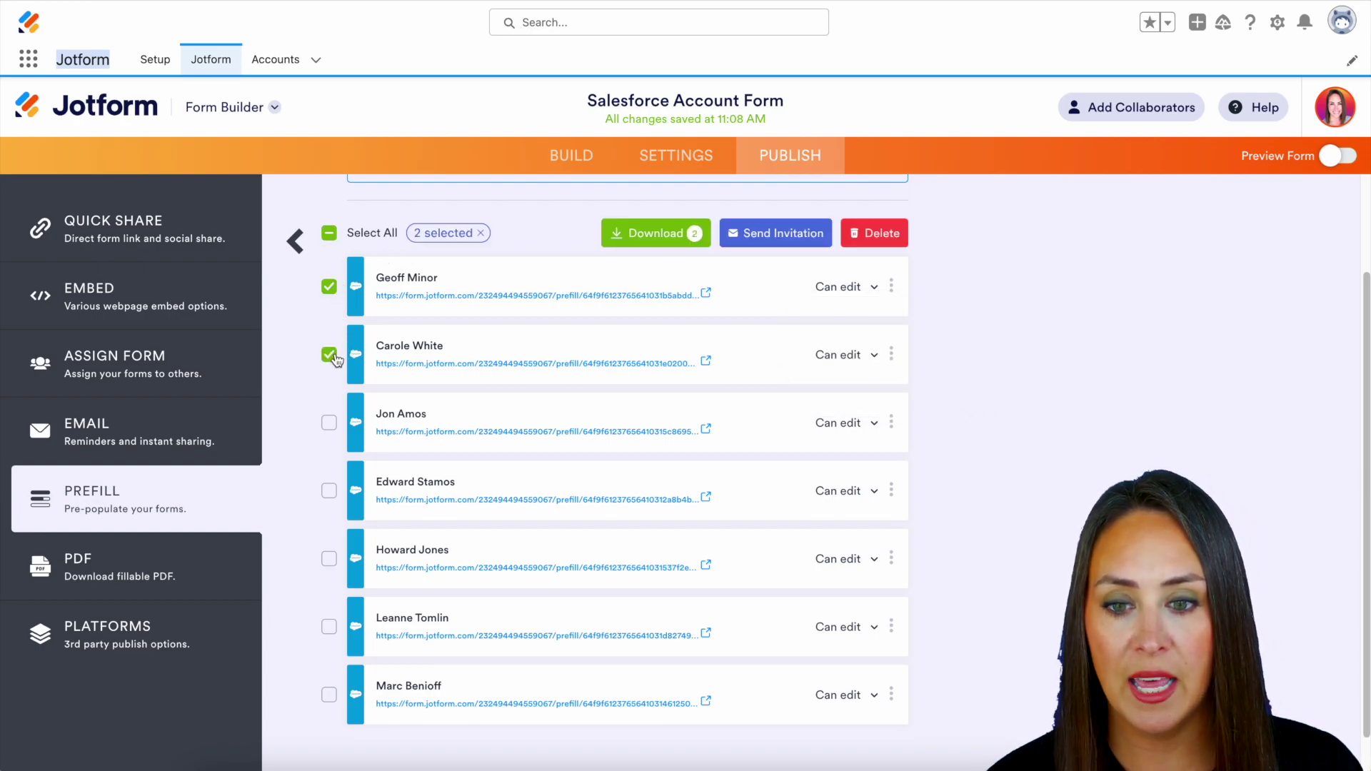
pyautogui.click(330, 235)
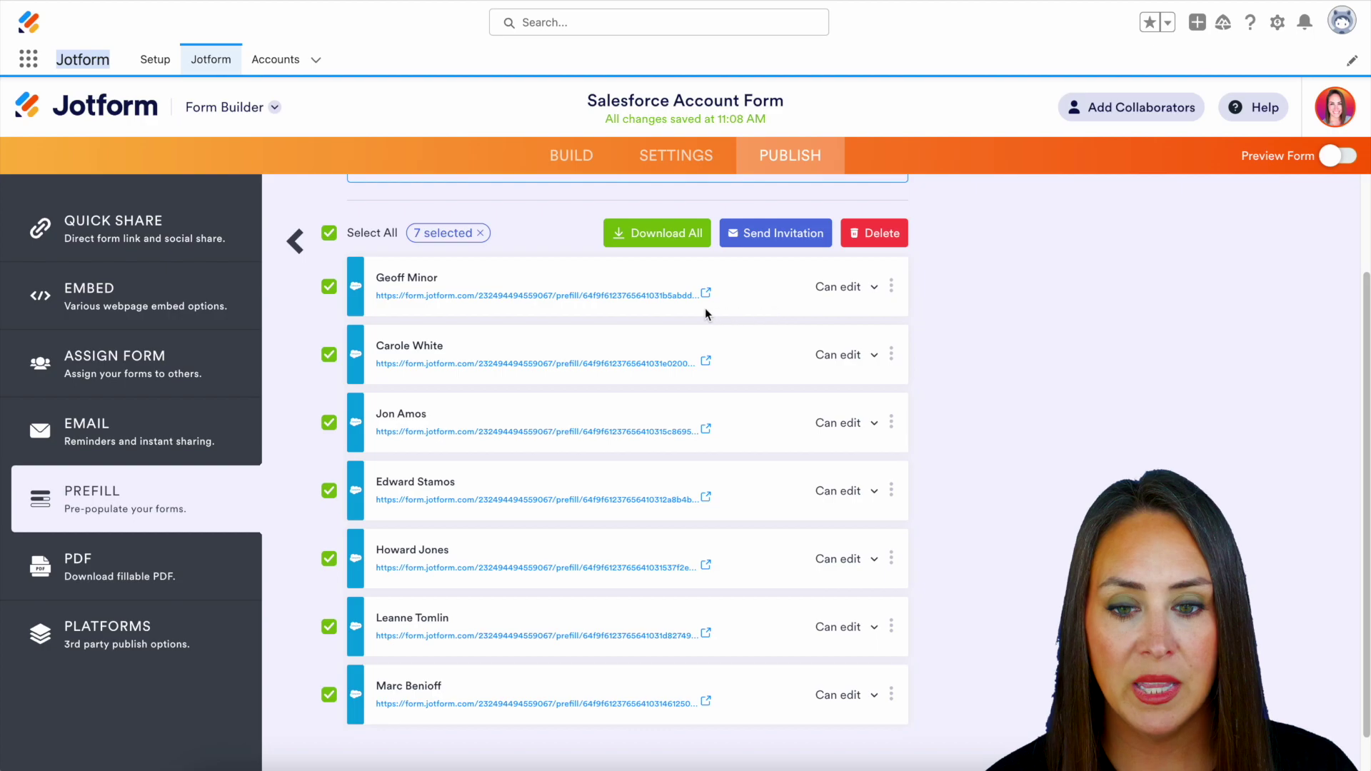
# Open the first contact's prefilled form and replace its email and phone number.
pyautogui.click(517, 297)
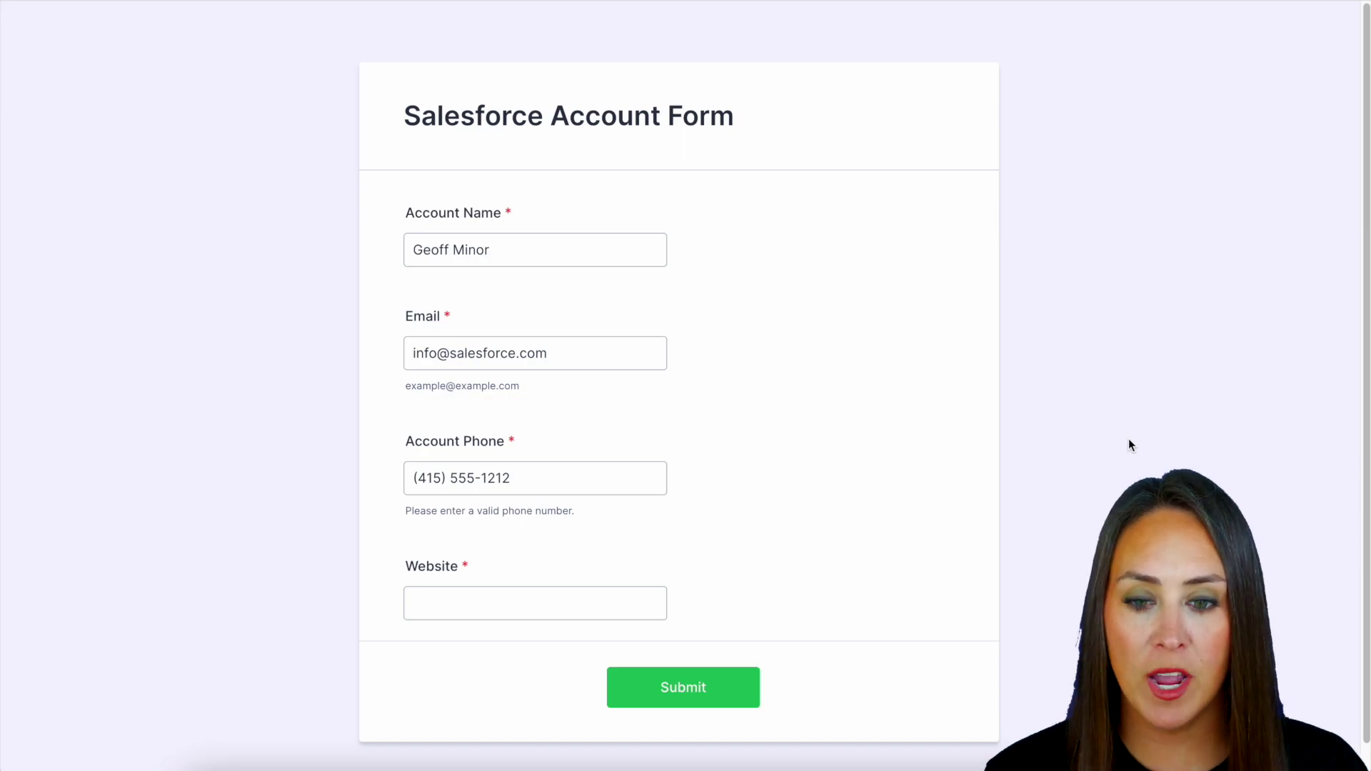
pyautogui.tripleClick(567, 353)
pyautogui.write('geoff@test.com')
pyautogui.press('Tab')
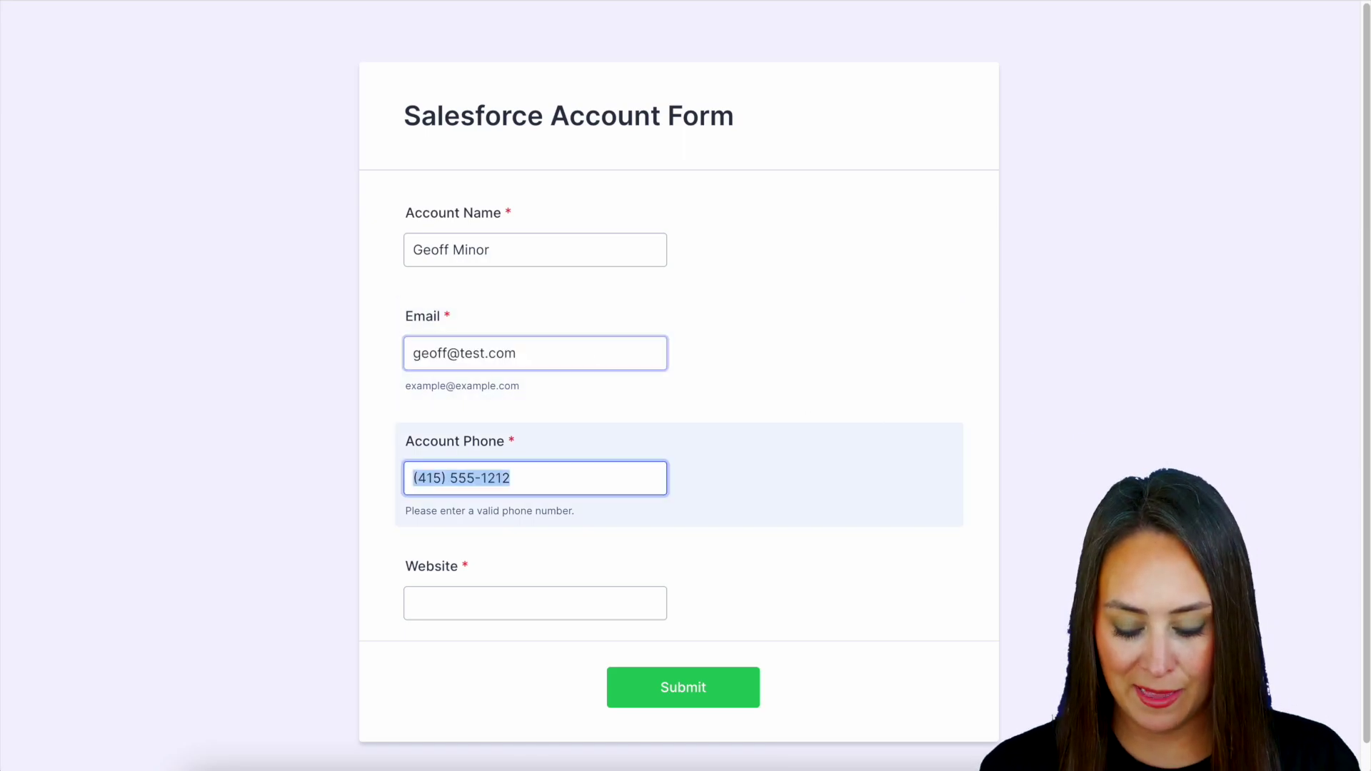
pyautogui.write('111) 111-11')
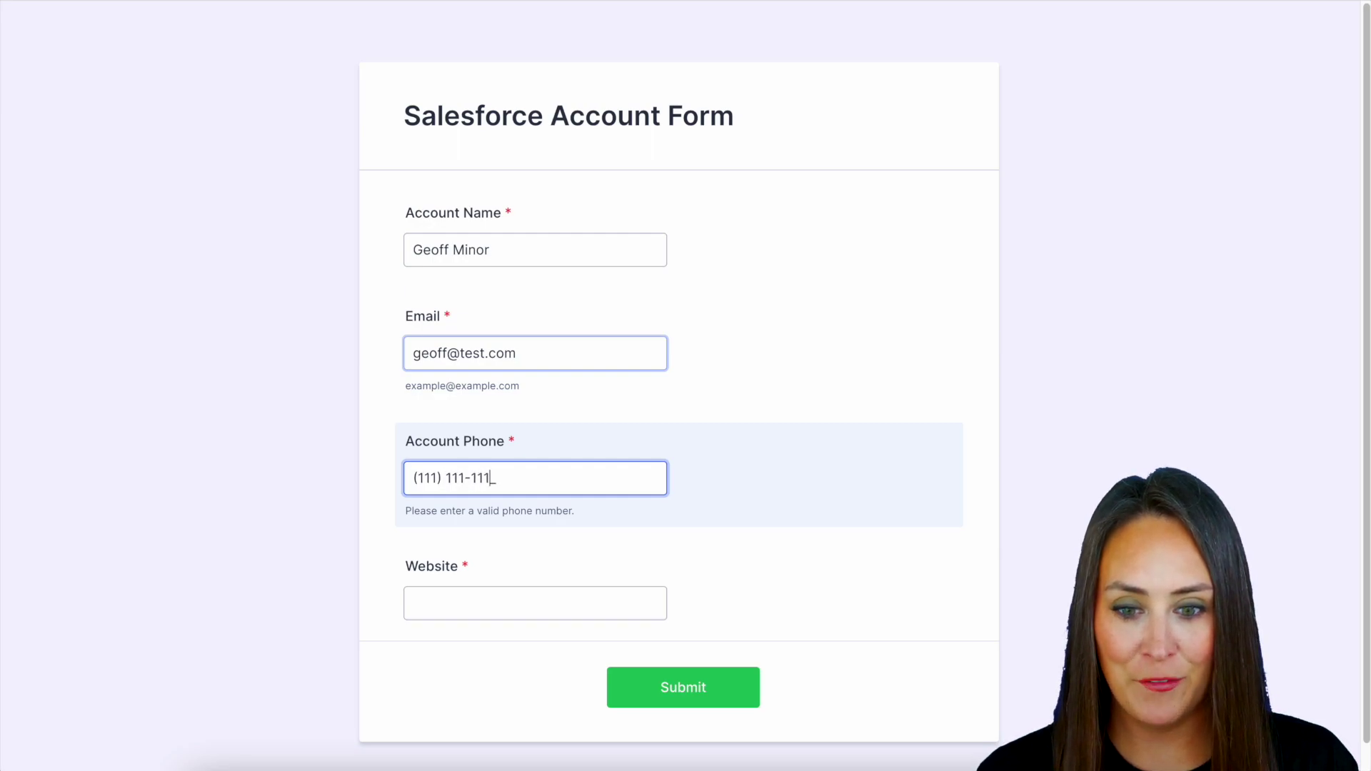
pyautogui.write('1')
# Enter the website value and submit the account form.
pyautogui.press('Tab')
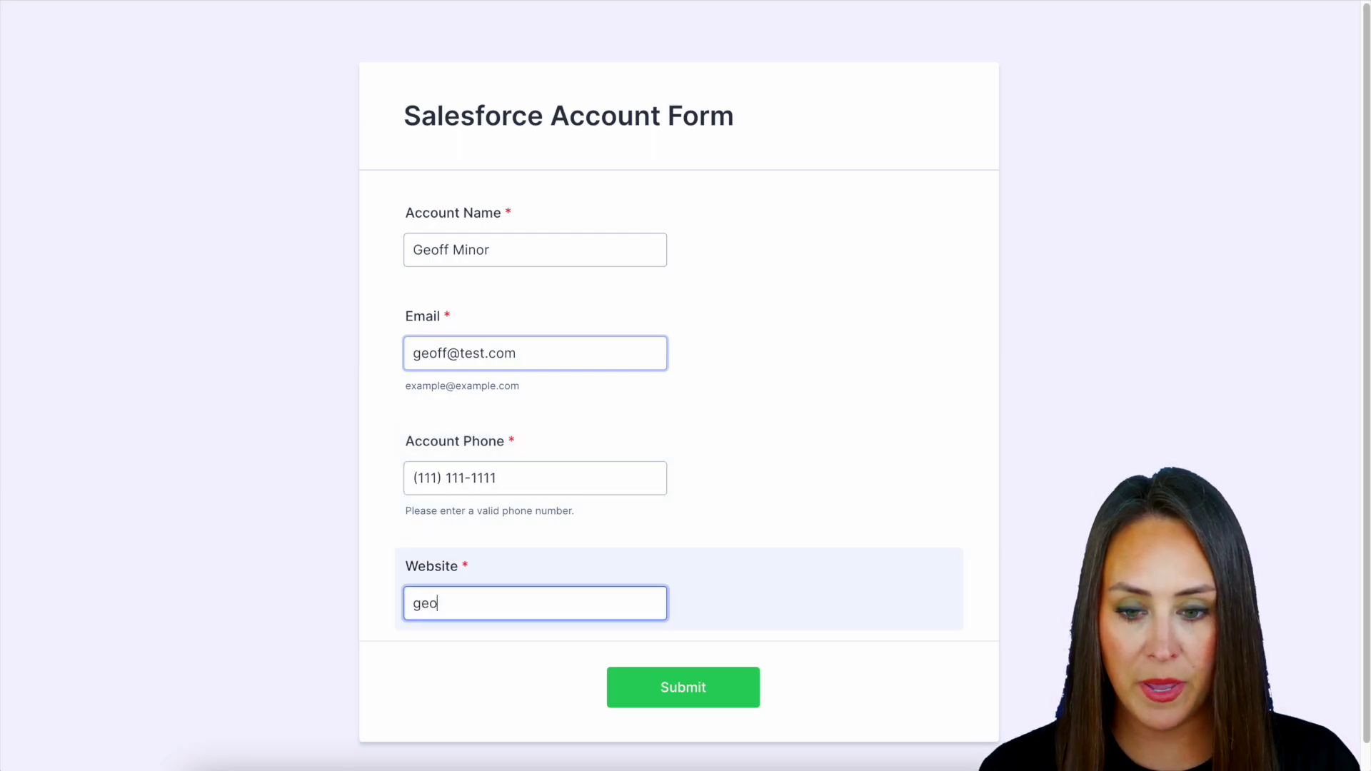
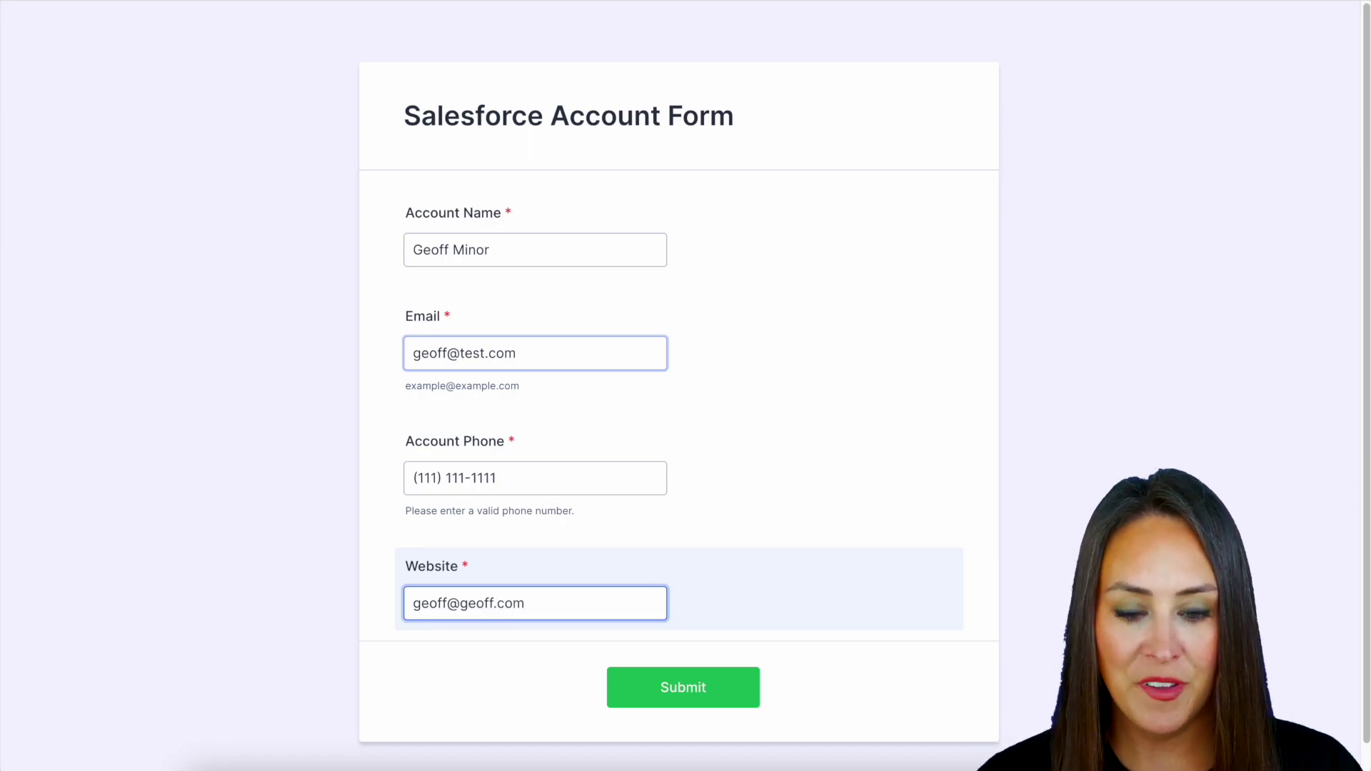
pyautogui.click(681, 694)
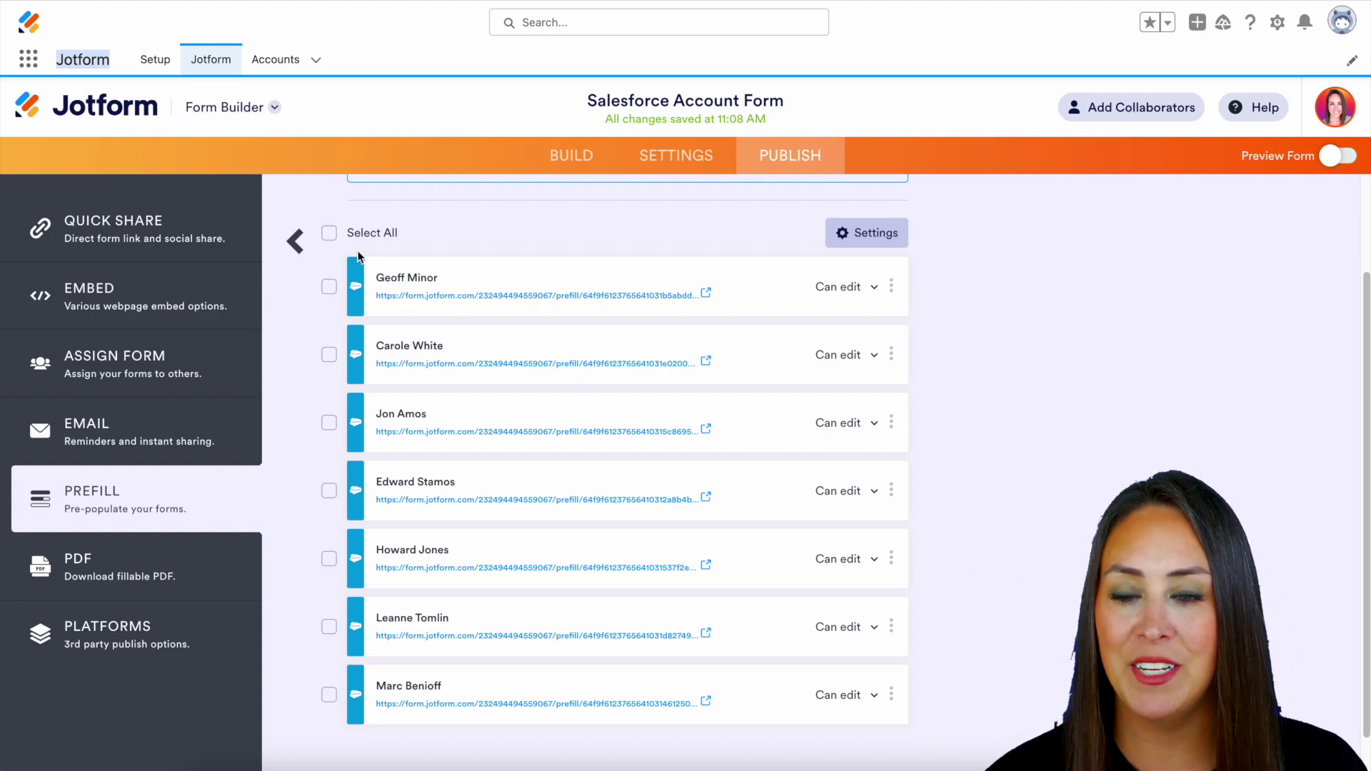
# Switch from Form Builder to Jotform Tables to view the form's submissions.
pyautogui.click(261, 111)
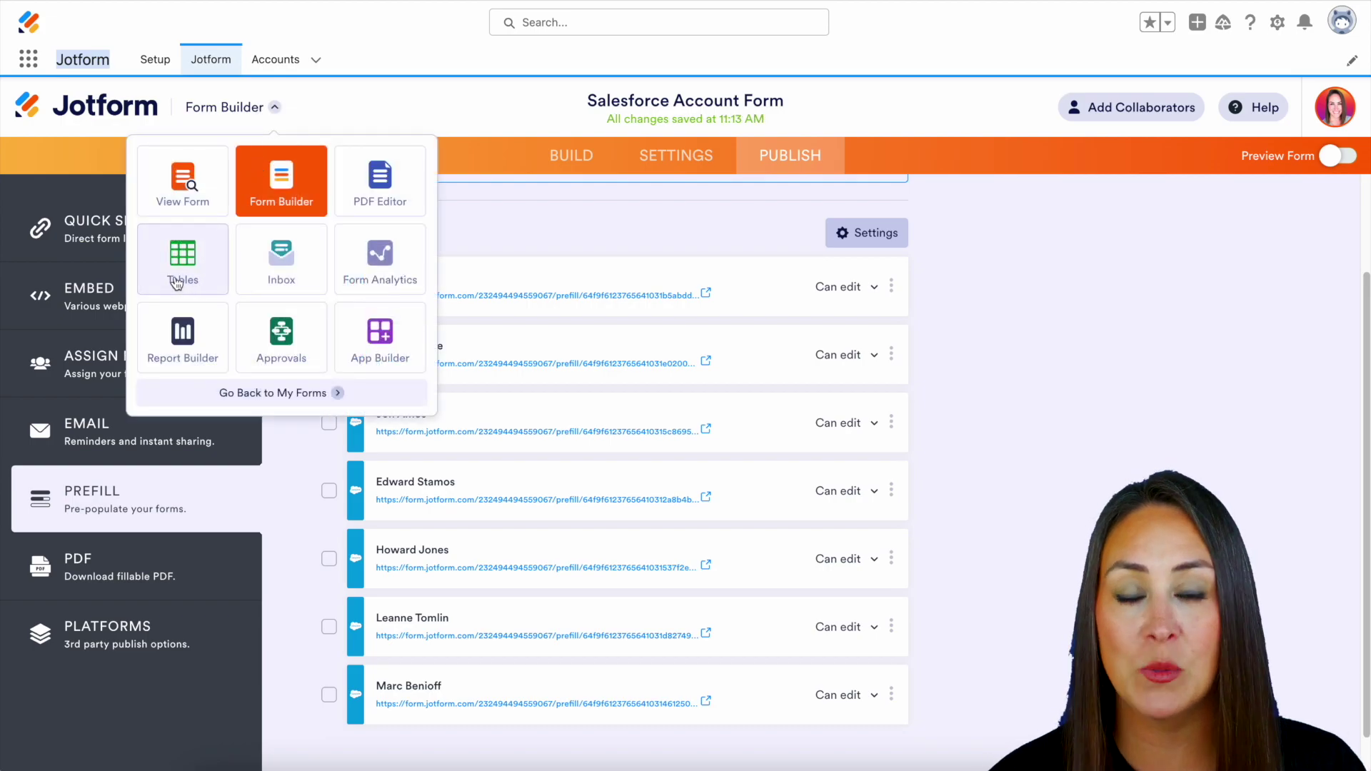
pyautogui.click(178, 282)
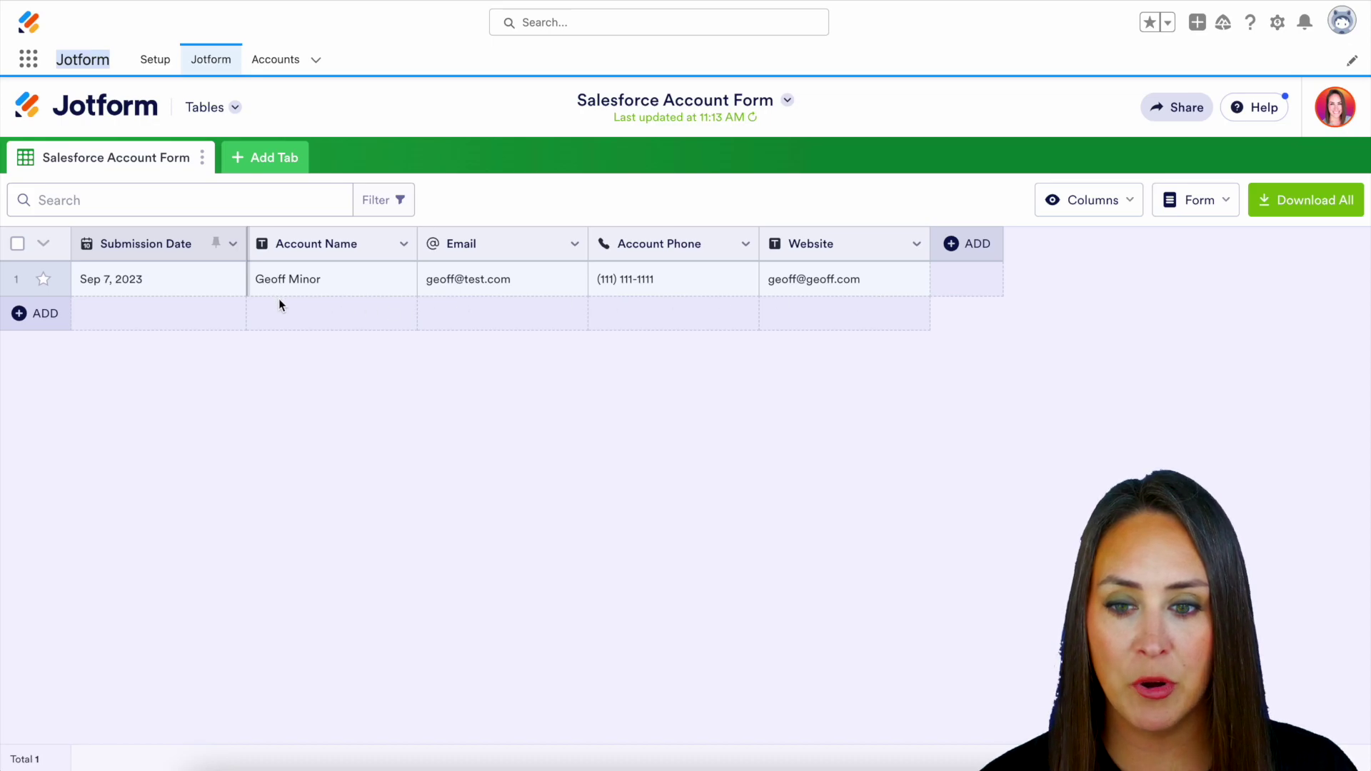
# Open the new account's record from the Salesforce All Accounts list.
pyautogui.click(290, 64)
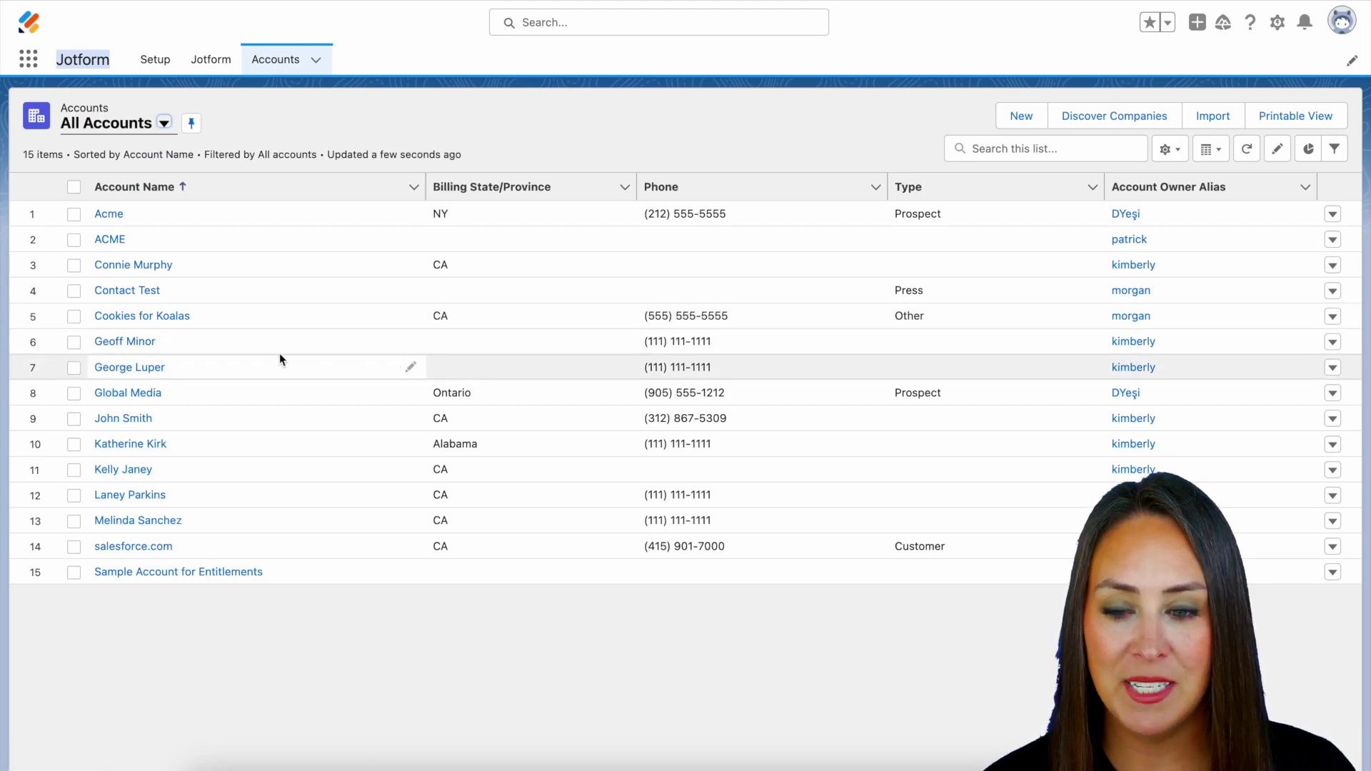
pyautogui.click(139, 343)
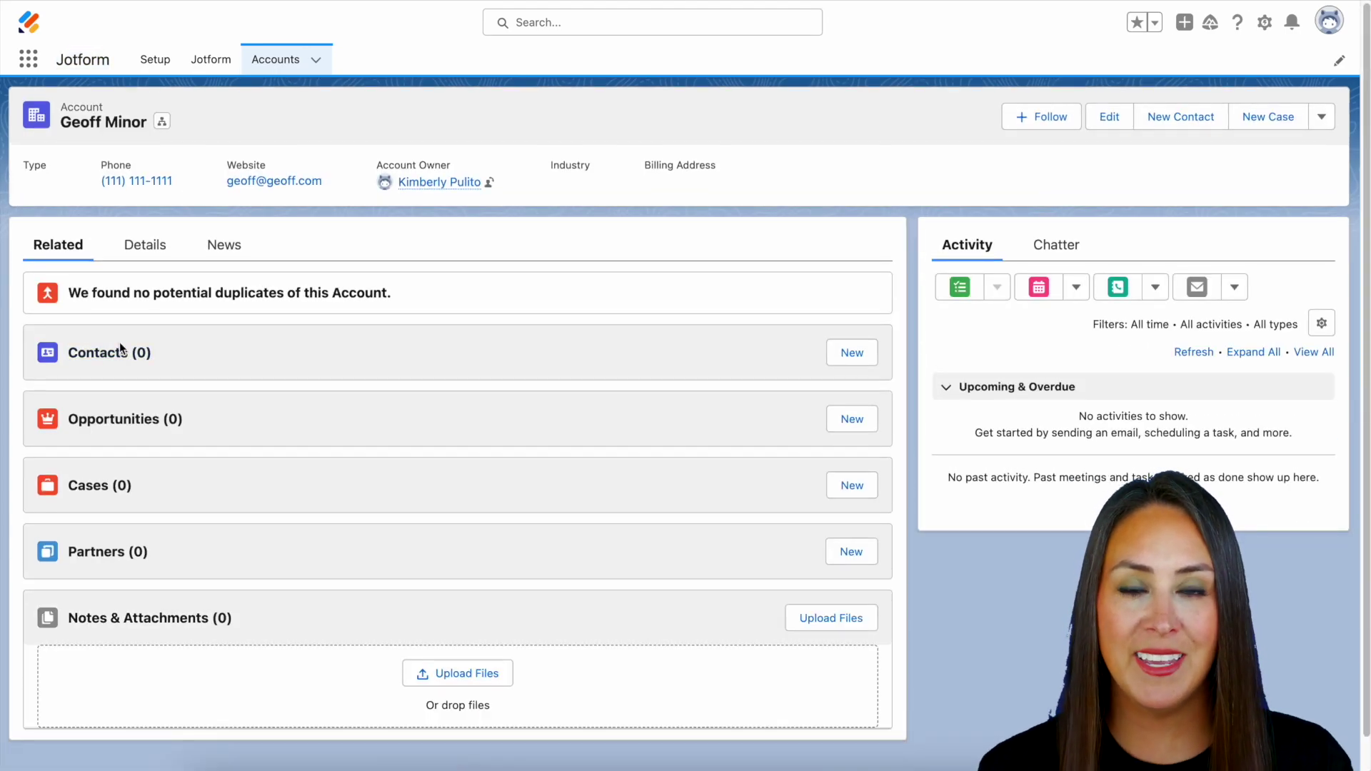